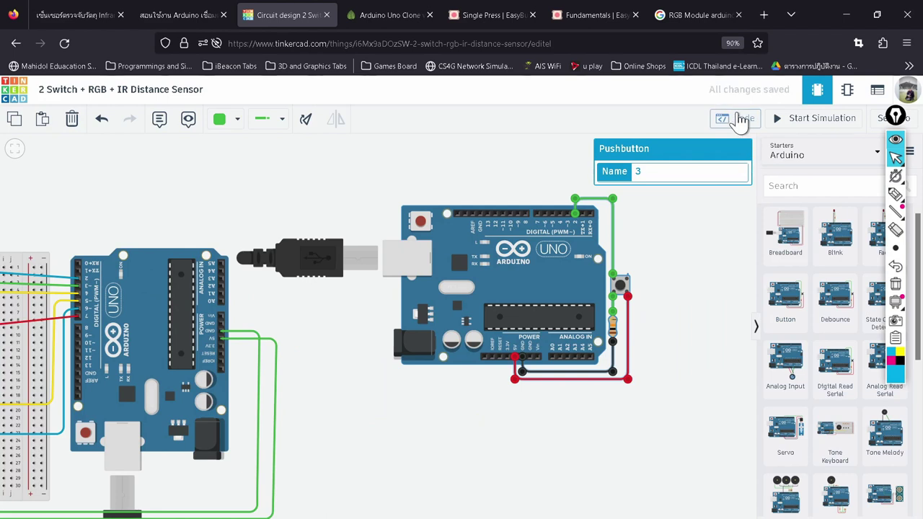
Display the code of the second Arduino Uno in the button example circuit as text instead of blocks
left_click(739, 118)
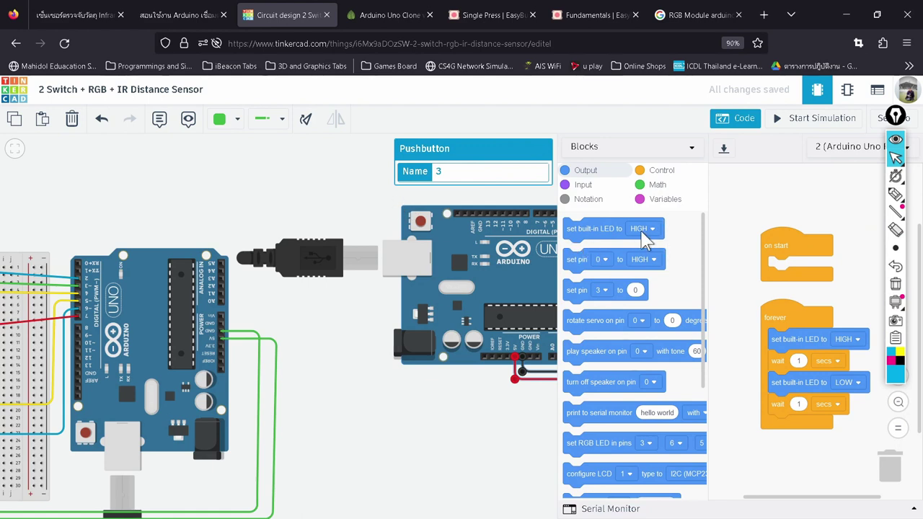
left_click(387, 199)
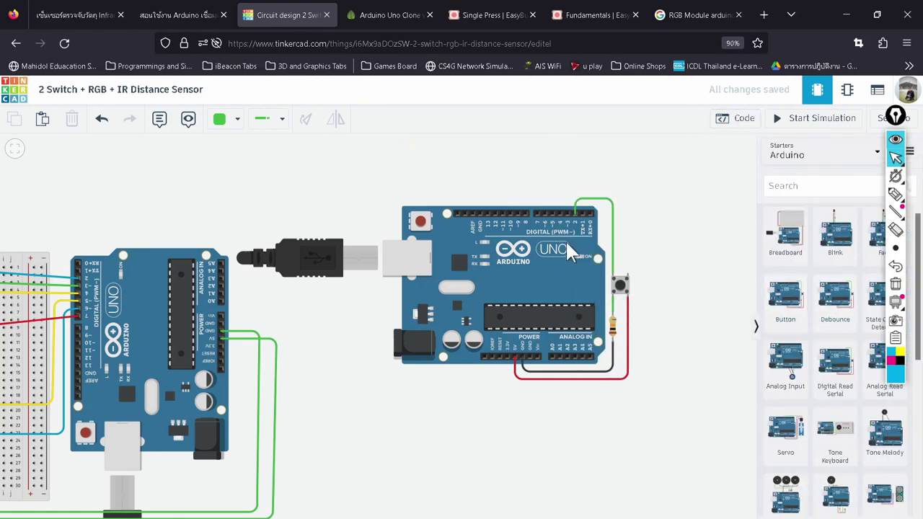
left_click(568, 267)
left_click(741, 120)
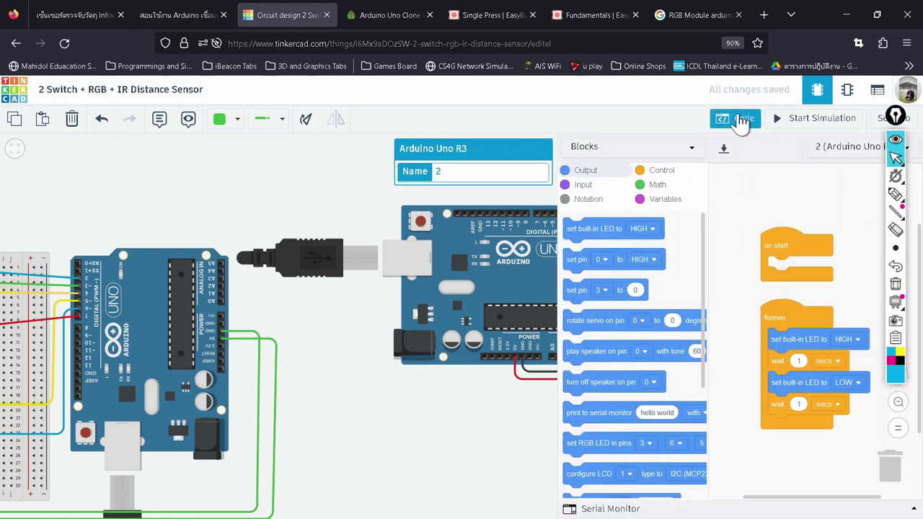
left_click(685, 148)
left_click(630, 206)
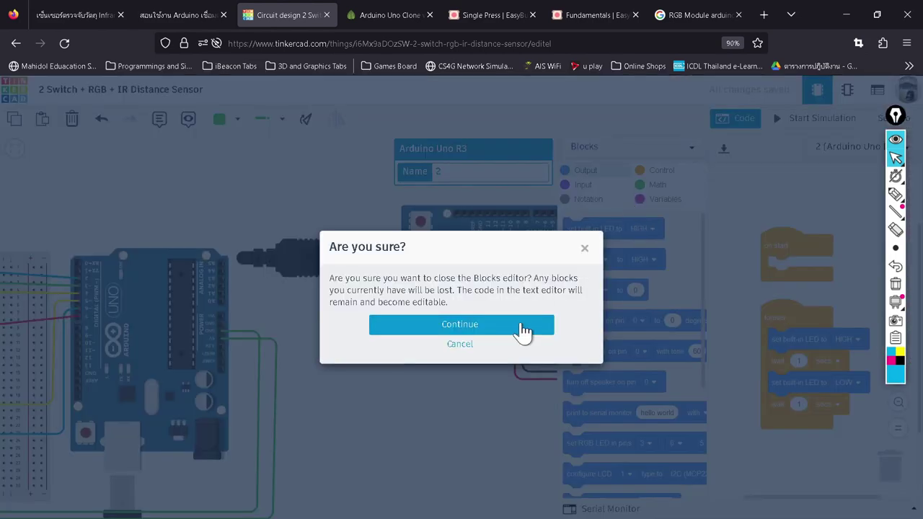
left_click(496, 323)
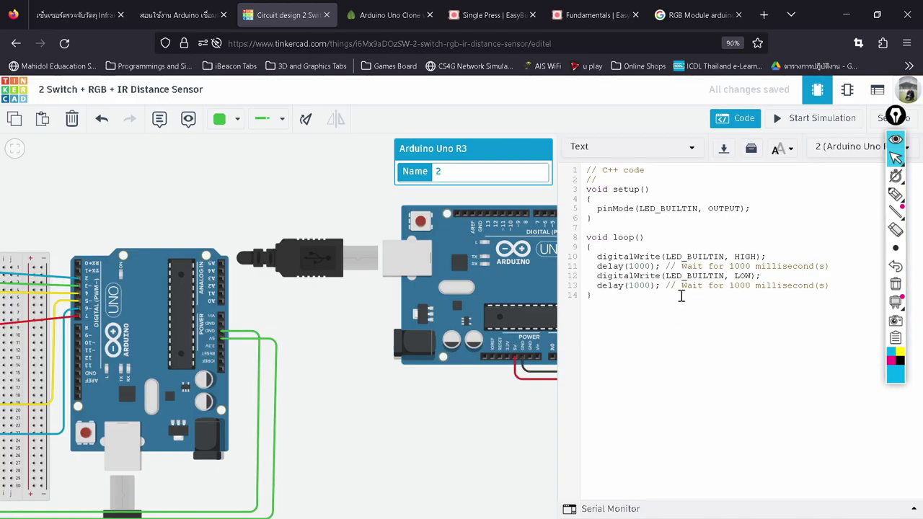
Delete the example pushbutton circuit with the second Arduino Uno from the design
key("Delete")
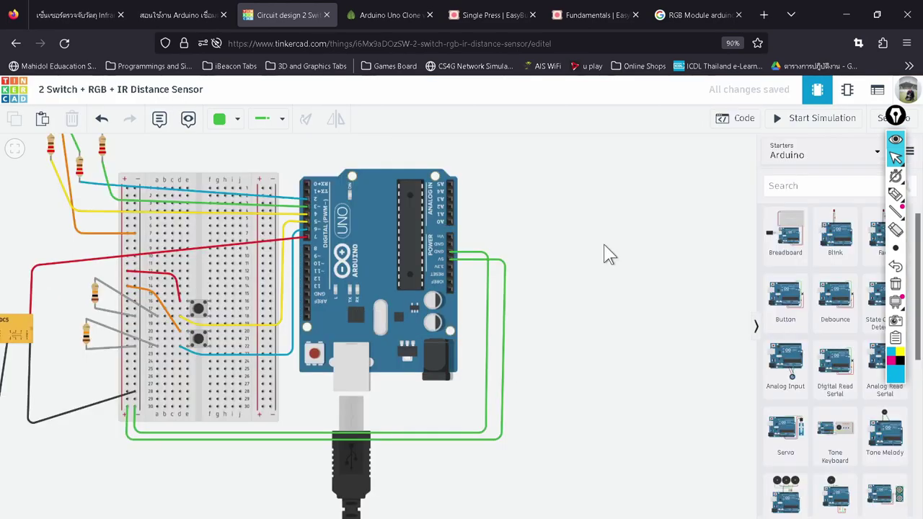
Switch to the Arduino IDE, compile the Switch_Test_Pin_5 sketch and upload it to the Arduino Uno
key("alt+Tab")
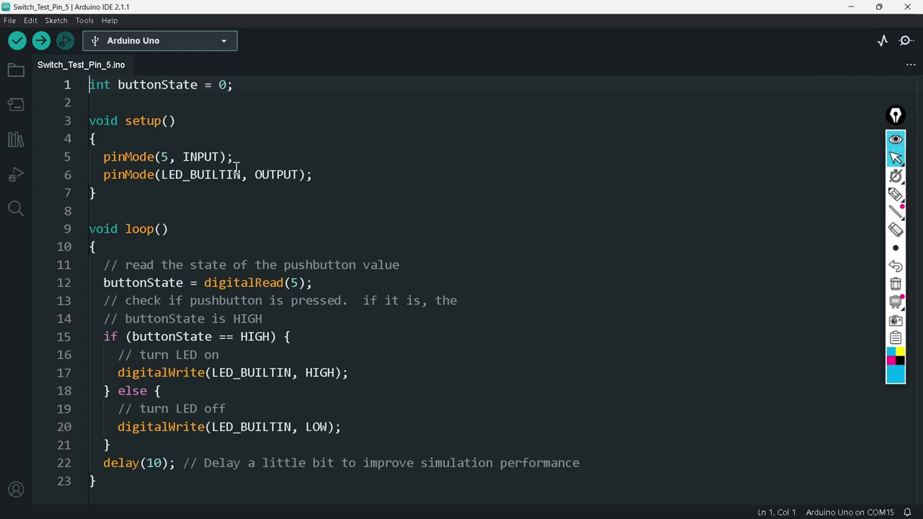
left_click(160, 157)
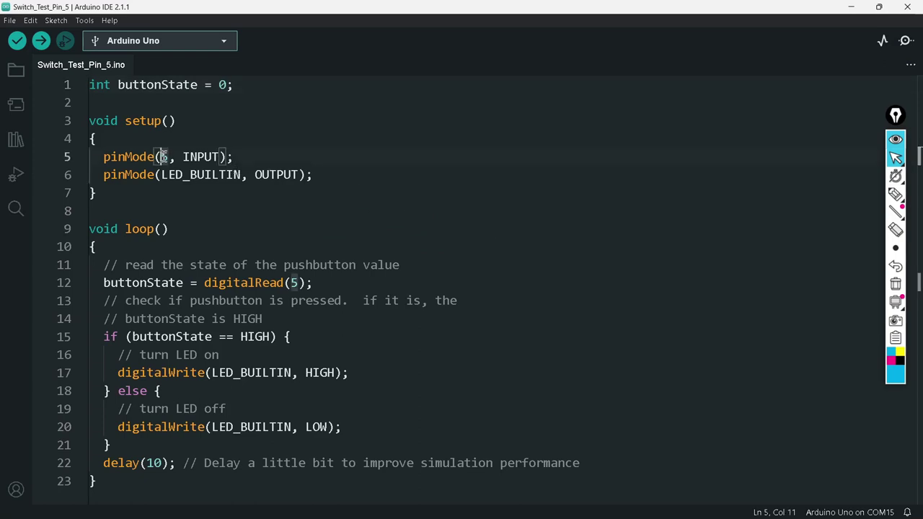
left_click(226, 175)
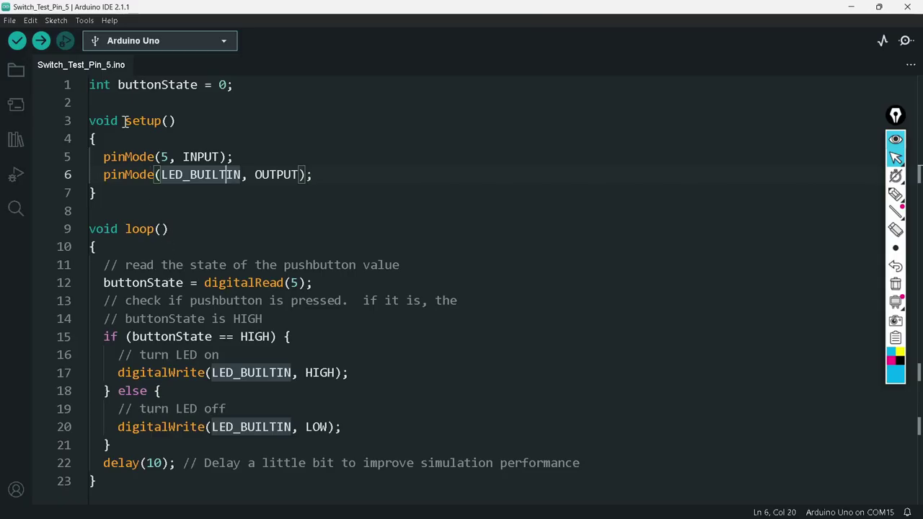
left_click(17, 40)
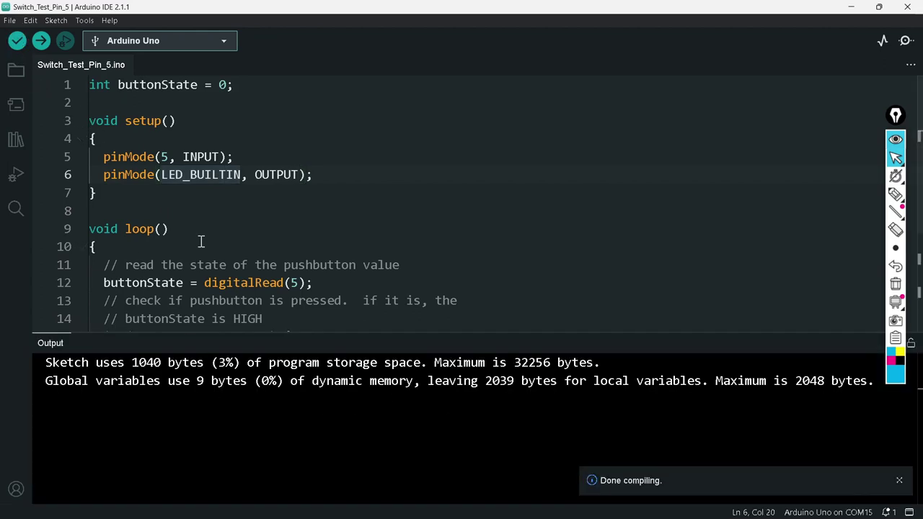
left_click(41, 41)
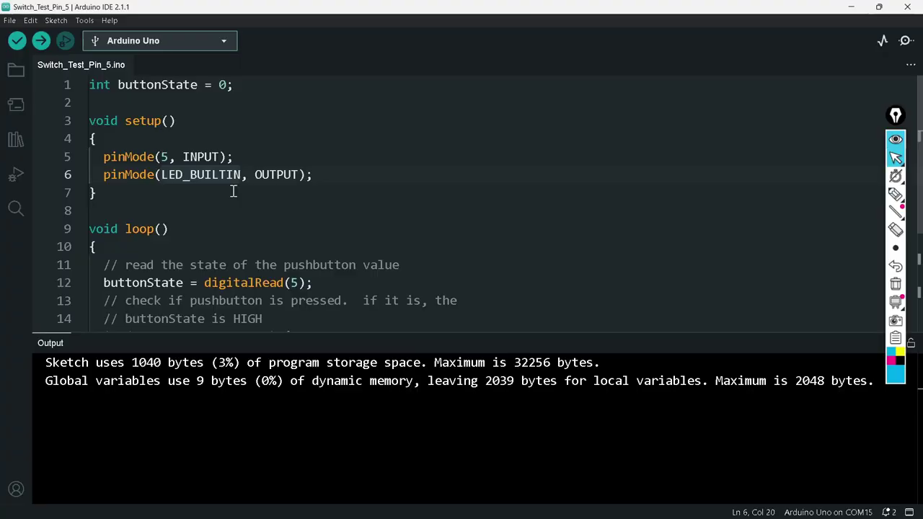
Examine the loop code that compares buttonState with HIGH and switches LED_BUILTIN in the if and else branches
scroll(241, 202, "down", 2)
scroll(248, 217, "down", 1)
scroll(247, 219, "down", 1)
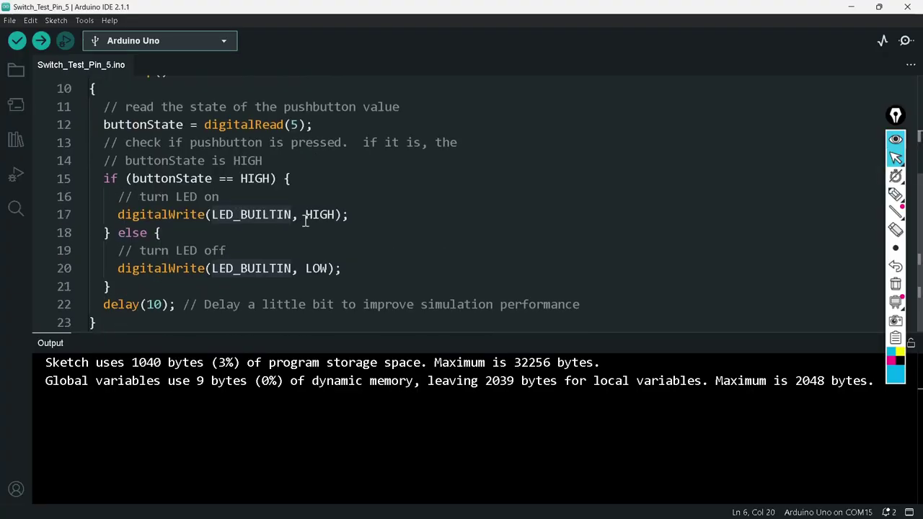
left_click_drag(153, 179, 272, 179)
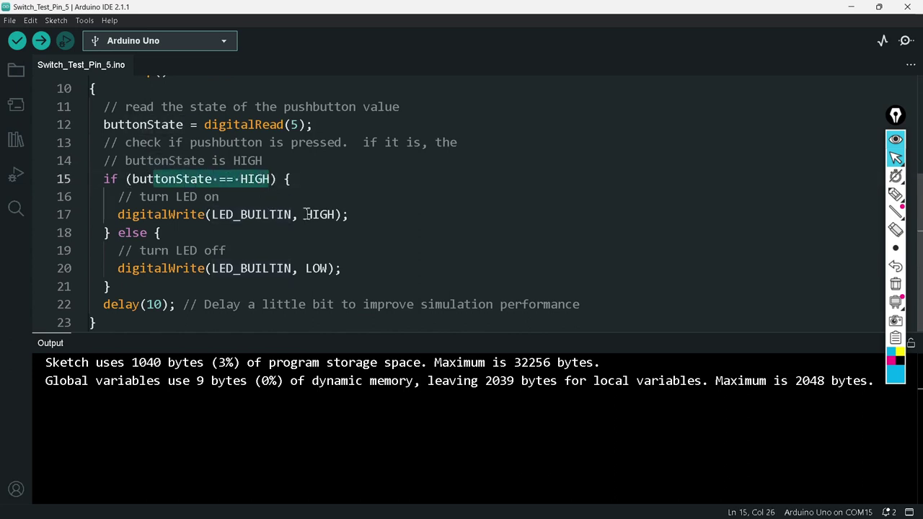
left_click_drag(305, 214, 336, 216)
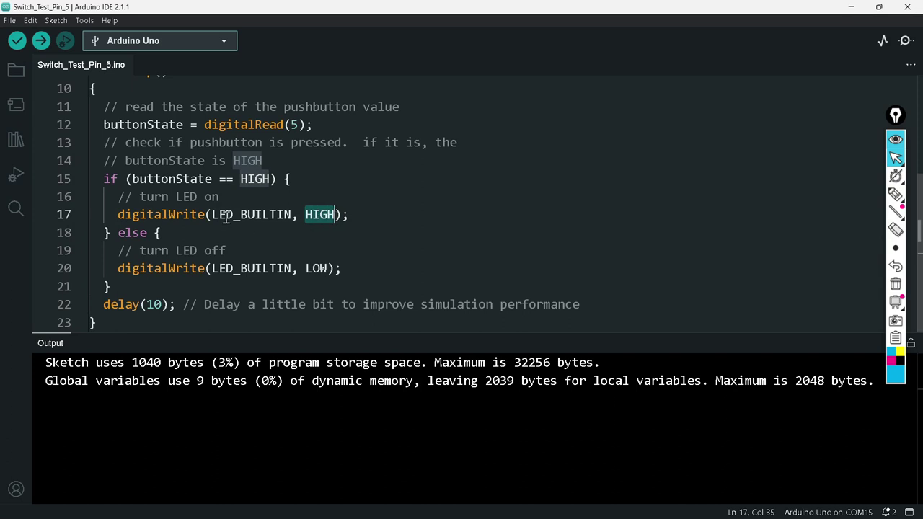
left_click_drag(226, 215, 254, 217)
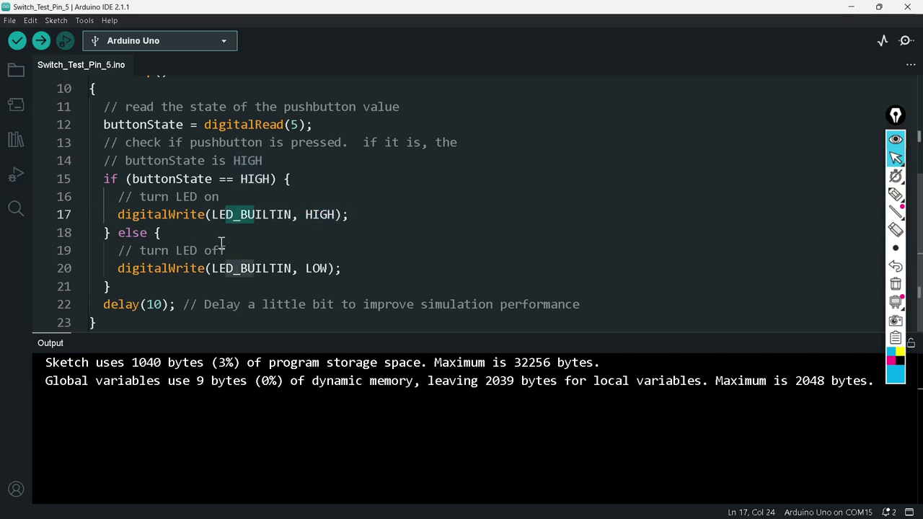
left_click(245, 268)
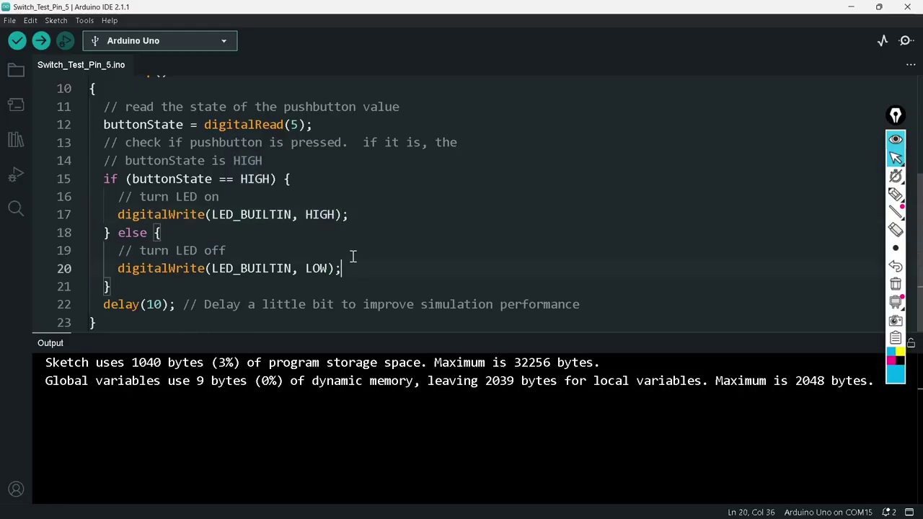
scroll(351, 255, "up", 3)
scroll(345, 219, "down", 3)
Switch to Firefox and run a Google search for "switch bouncing" in the RGB Module search tab
key("alt+Tab")
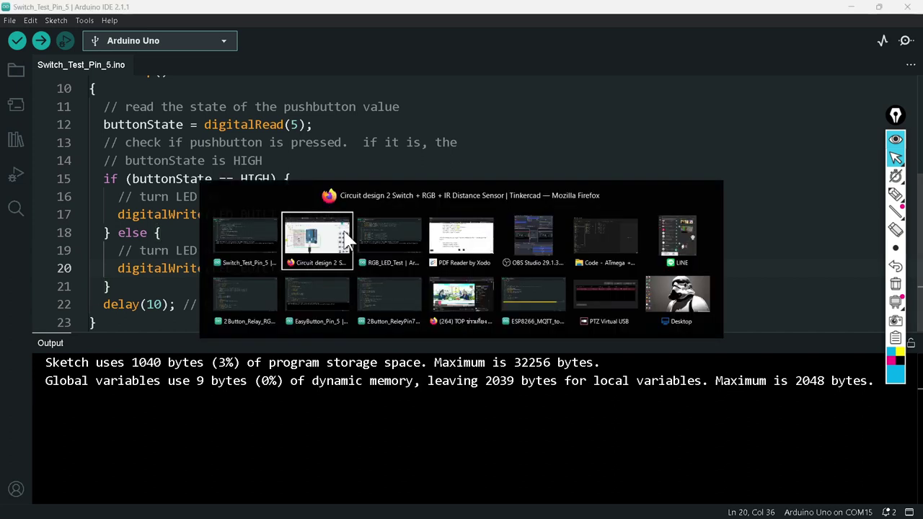
left_click(345, 238)
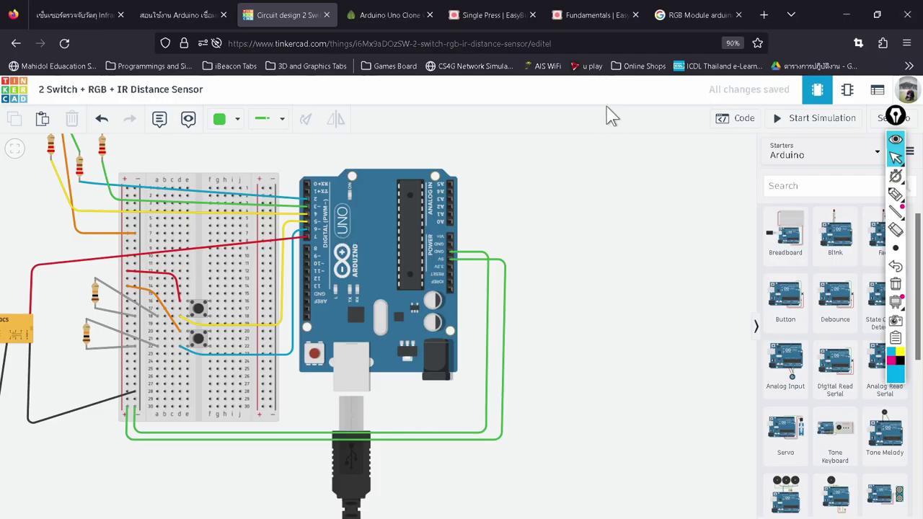
left_click(689, 15)
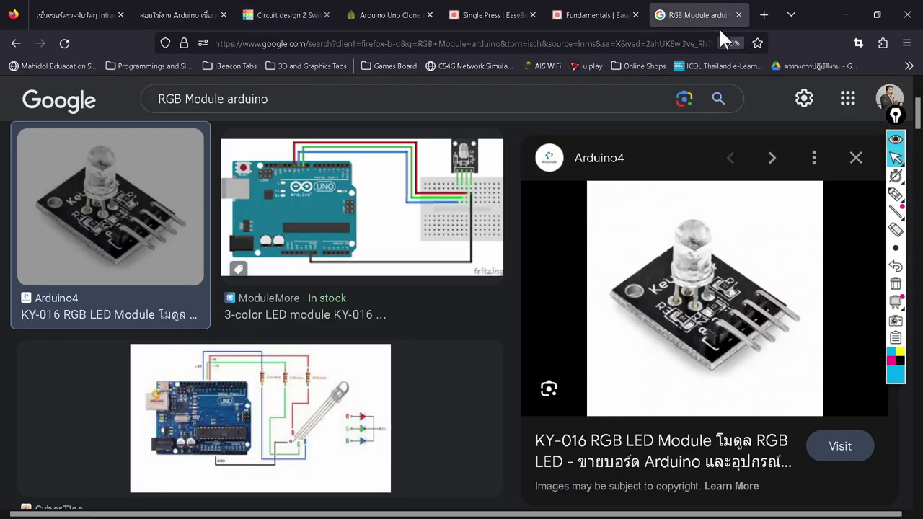
left_click(638, 40)
type("switch")
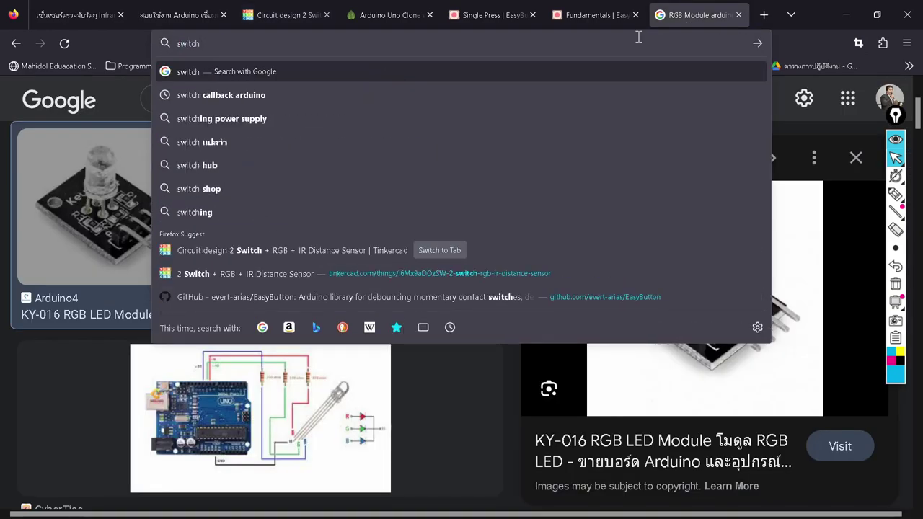
type(" bec")
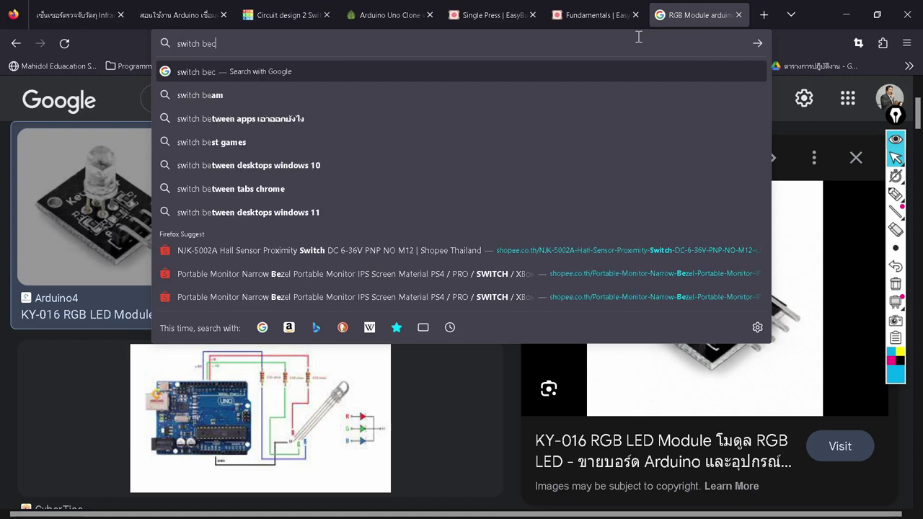
type("oun")
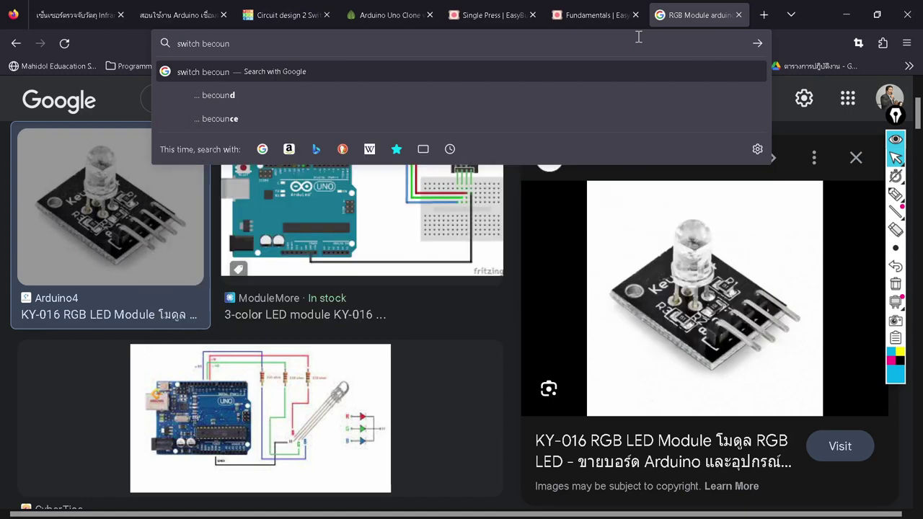
key("BackSpace")
key("BackSpace")
key("BackSpace")
key("BackSpace")
key("BackSpace")
type("o")
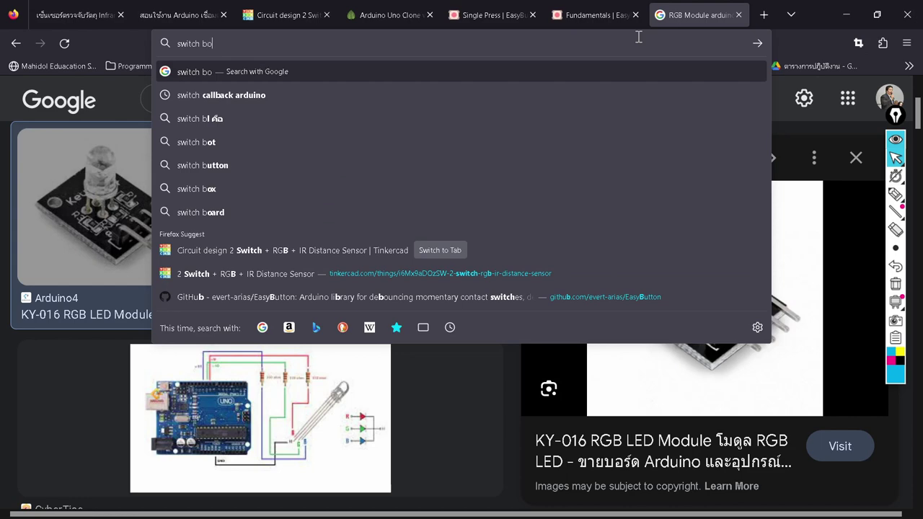
type("uncing")
key("Return")
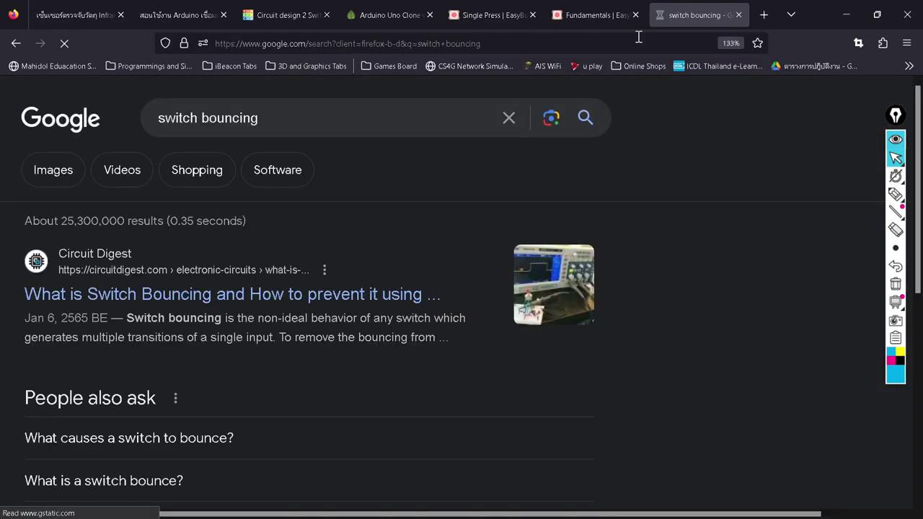
Show the image results for switch bouncing and enlarge the Circuit Digest switch bounce diagram
left_click(44, 173)
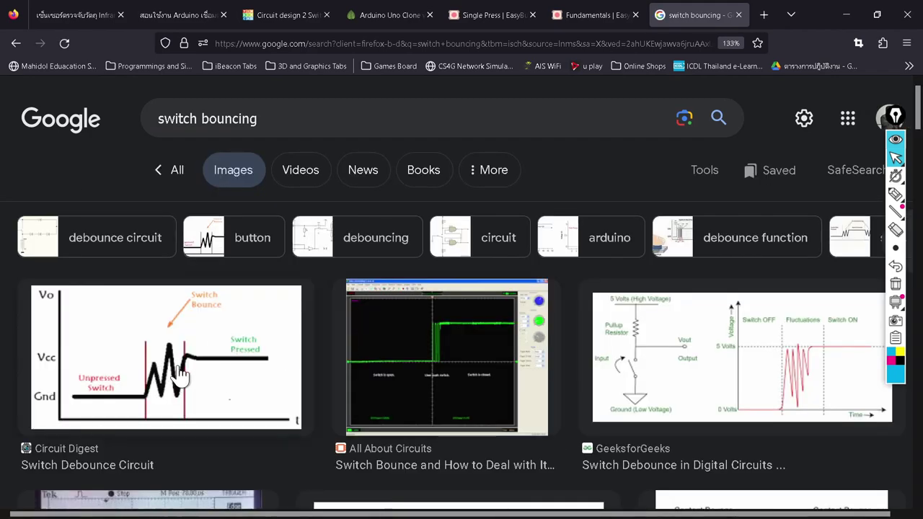
scroll(216, 389, "down", 5)
scroll(222, 393, "up", 5)
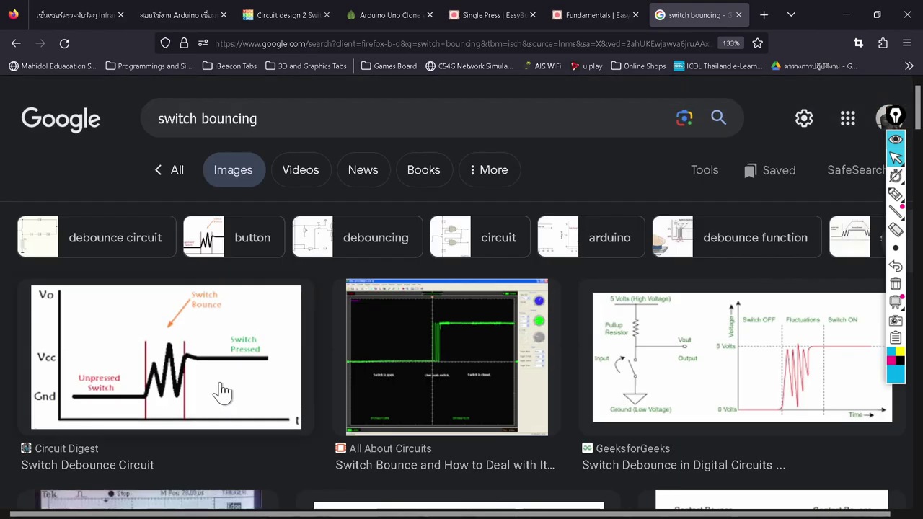
left_click(179, 397)
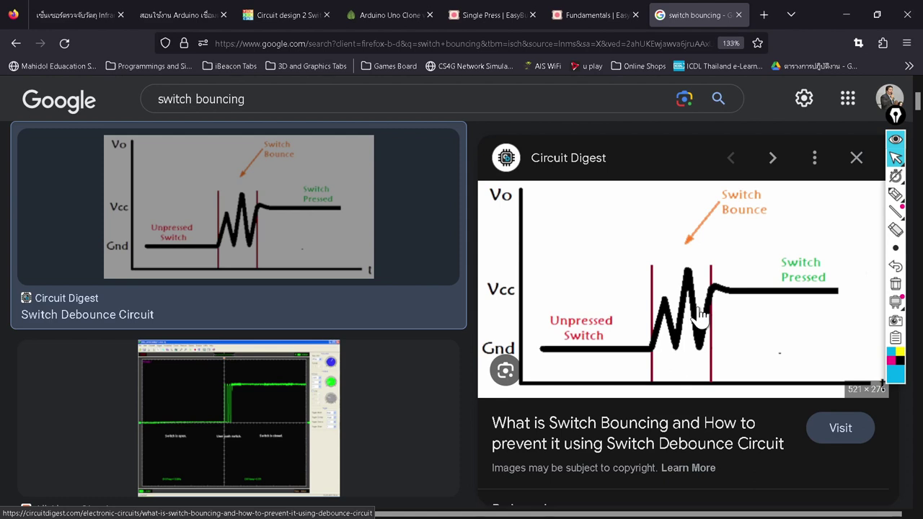
Return to the Arduino IDE and search the Library Manager for the EasyButton library
key("alt+Tab")
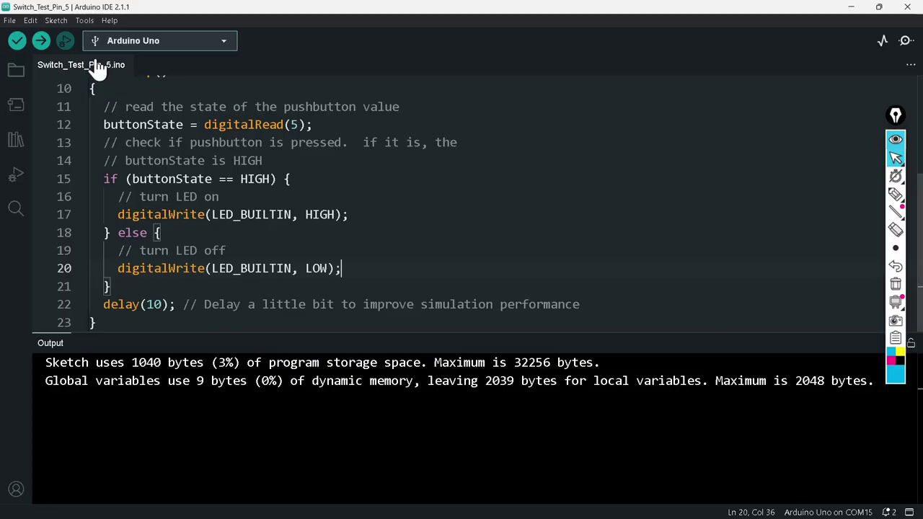
left_click(53, 18)
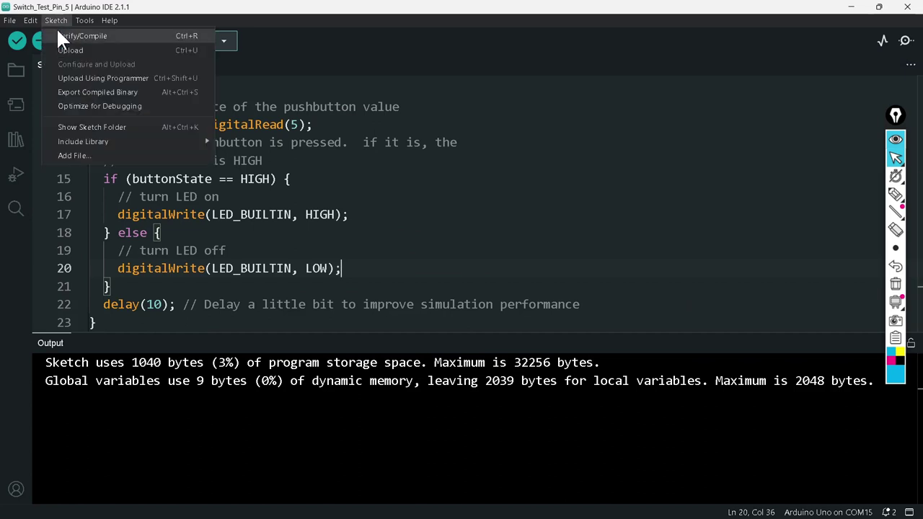
mouse_move(88, 18)
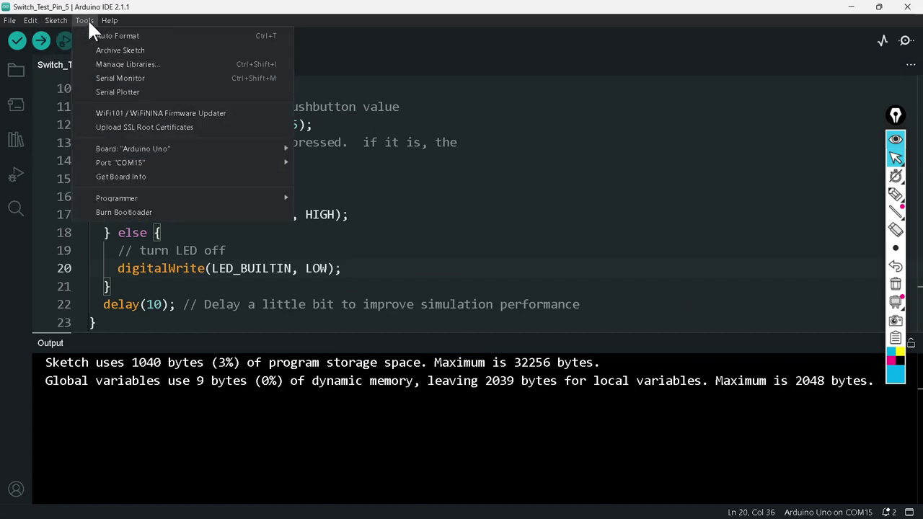
left_click(137, 66)
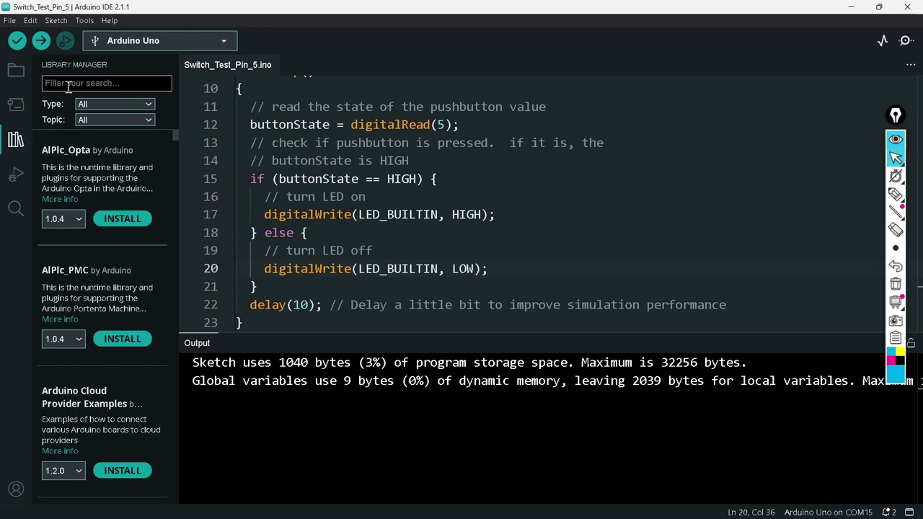
type("easybu")
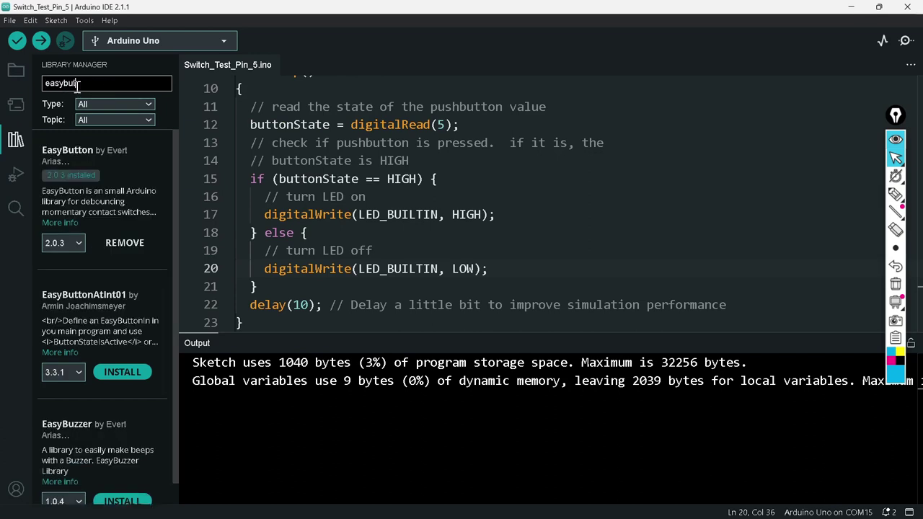
Write the library name "easybutton" in the open text note
type("ttom")
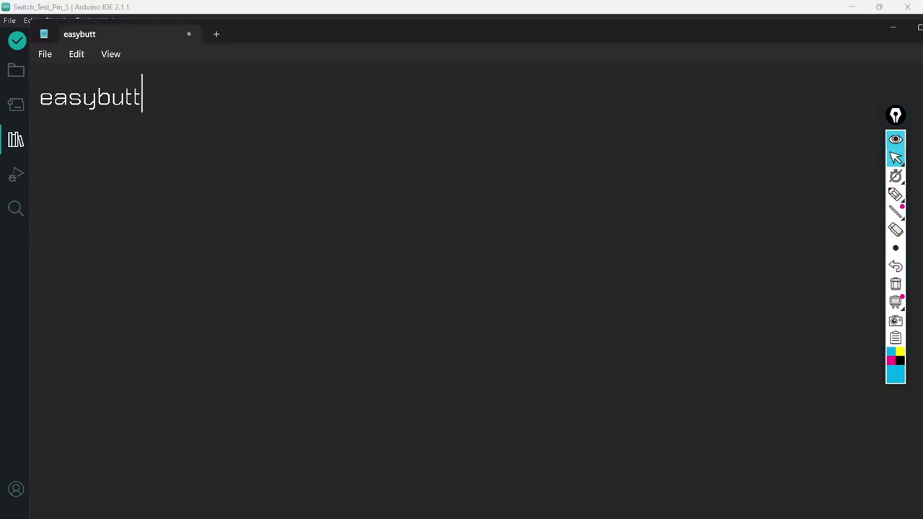
type("on")
Switch to File Explorer and open the parent folder "Arduino - Uno R3 - ATmega - ESP8266 Wifi"
left_click(18, 277)
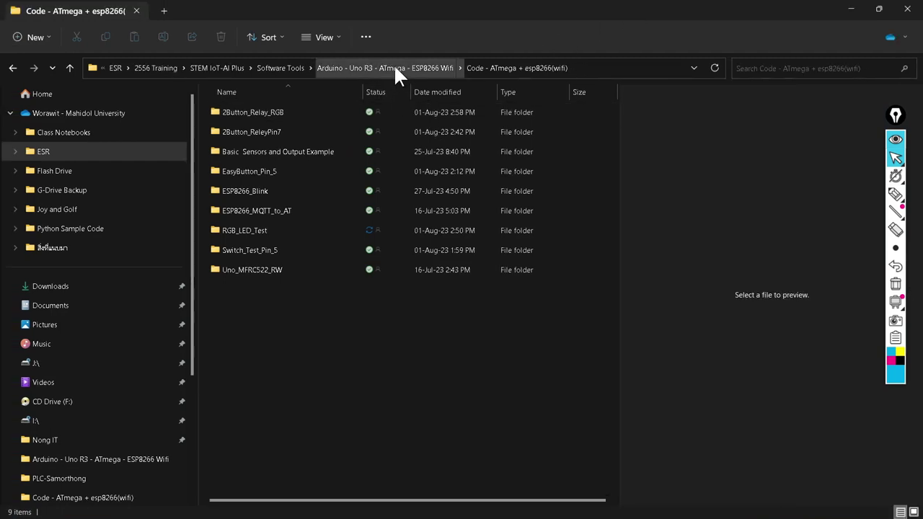
left_click(393, 65)
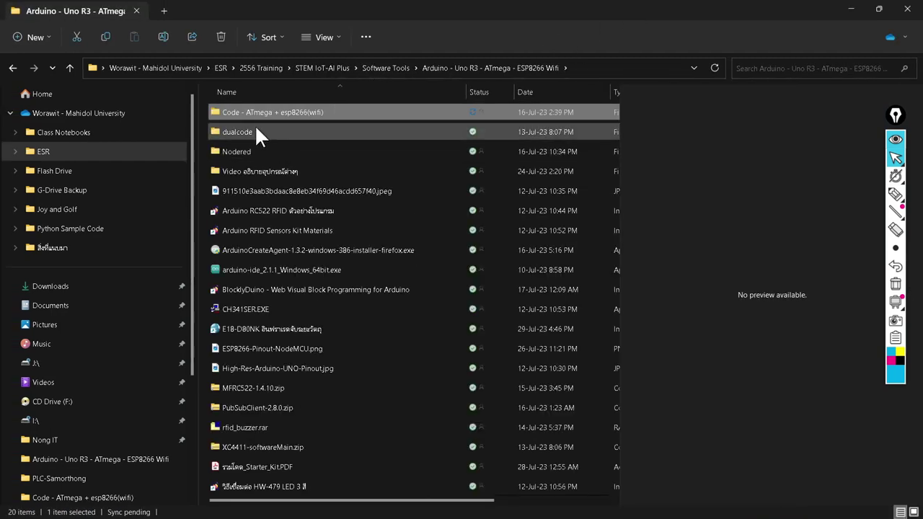
Go up to the "STEM IoT-AI Plus" folder and browse down through "Software Tools" to "Code - ATmega + esp8266(wifi)"
left_click(328, 68)
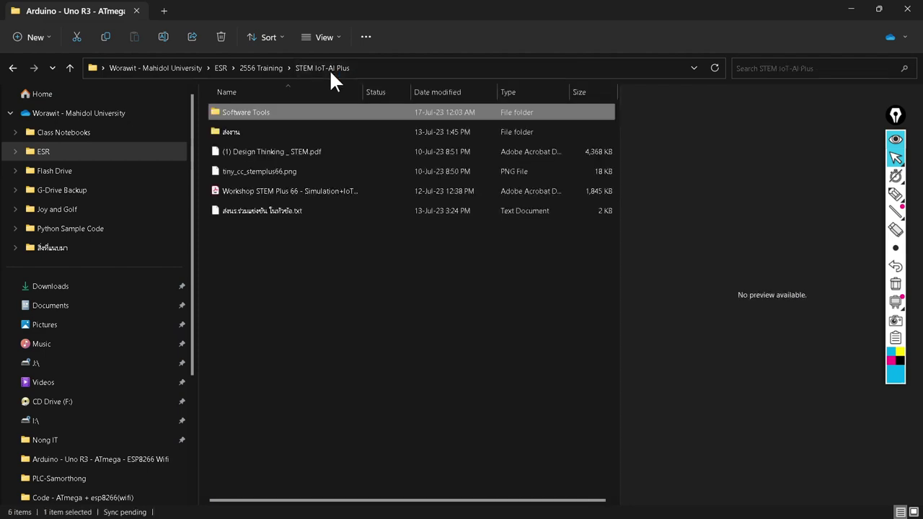
double_click(275, 113)
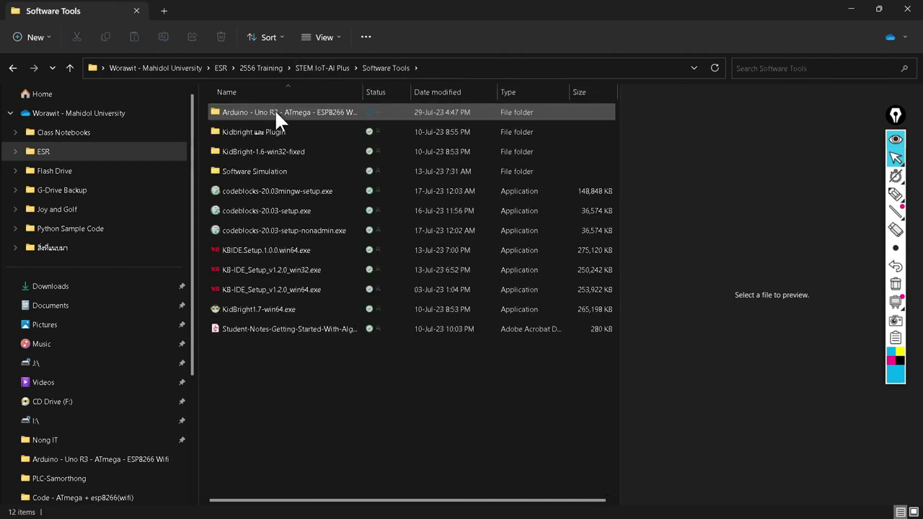
double_click(278, 113)
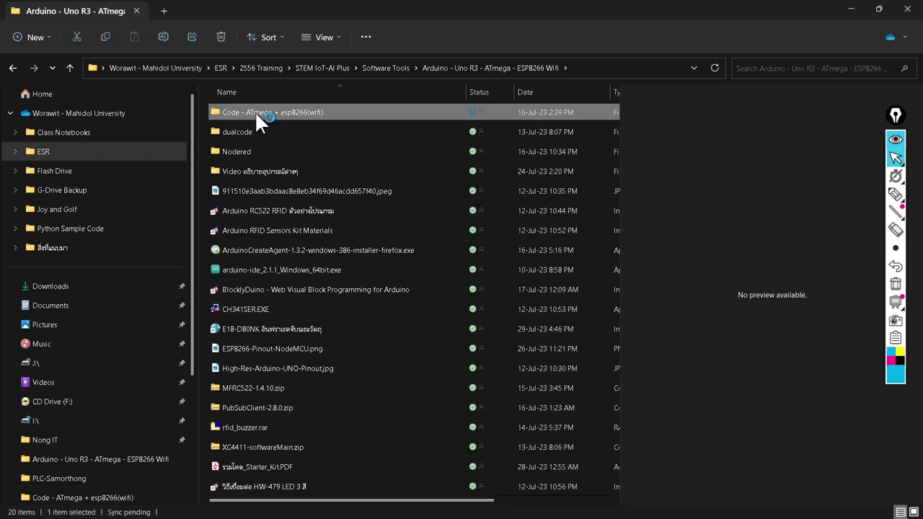
double_click(254, 111)
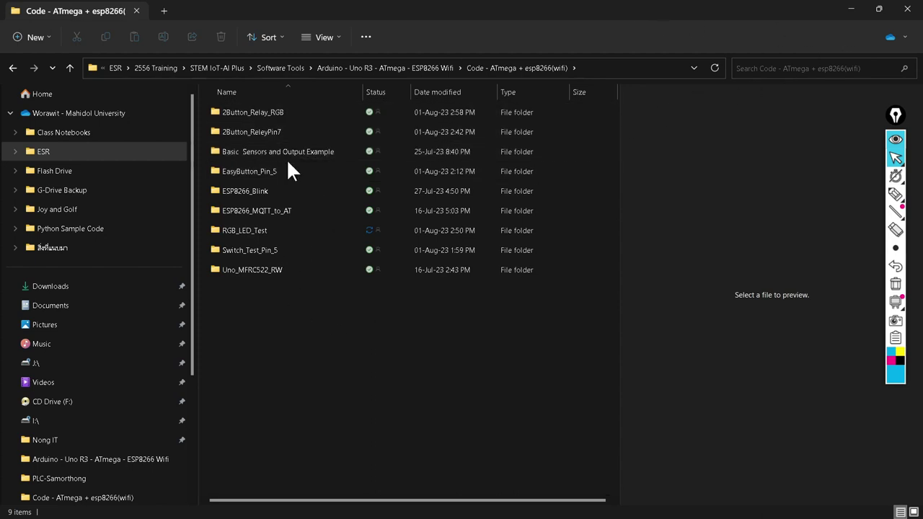
mouse_move(281, 178)
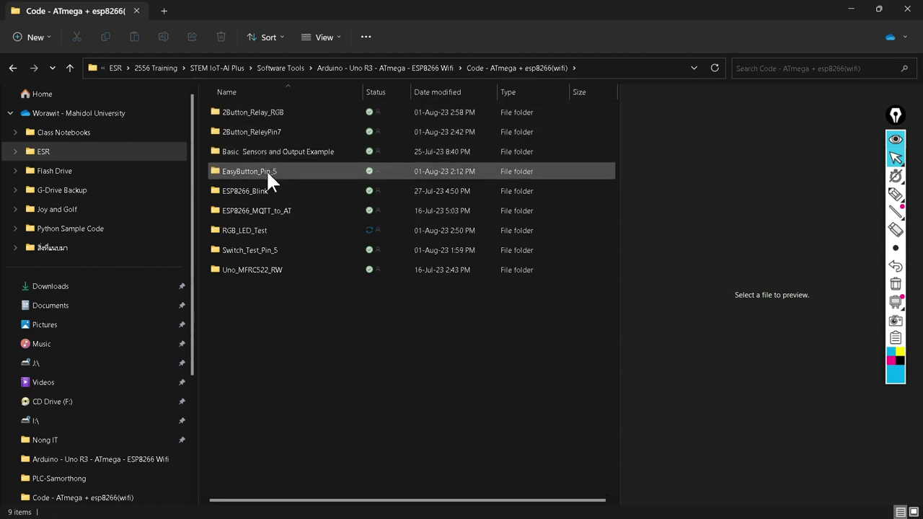
Look inside the Switch_Test_Pin_5 folder, compare it with the sketch open in the Arduino IDE, and return to the code folder
left_click(256, 256)
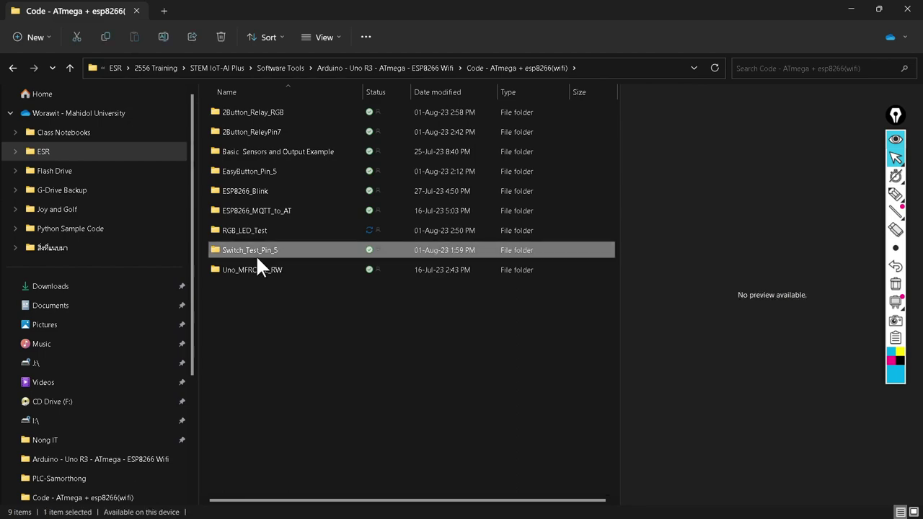
double_click(256, 260)
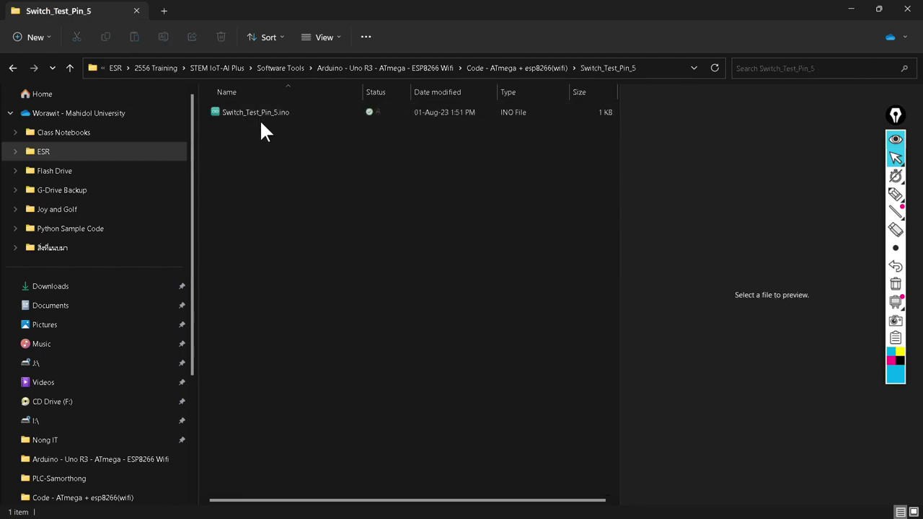
key("alt+Tab")
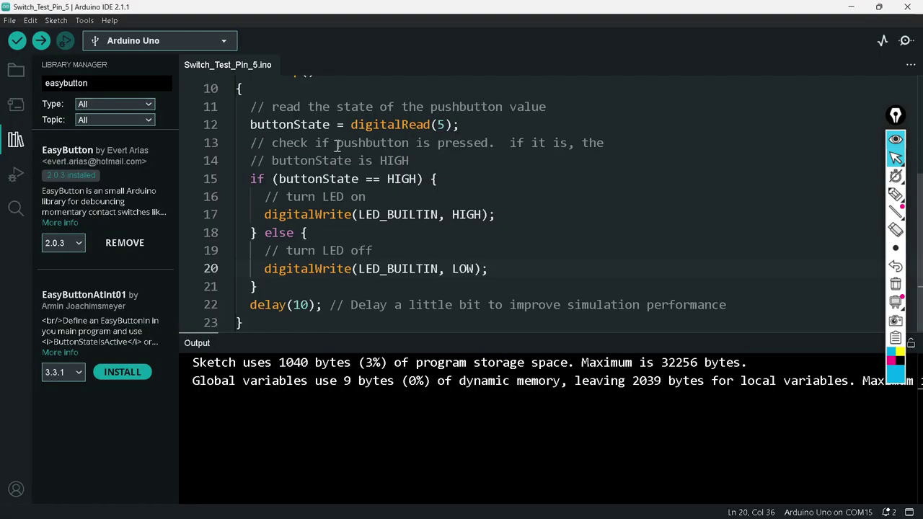
key("alt+Tab")
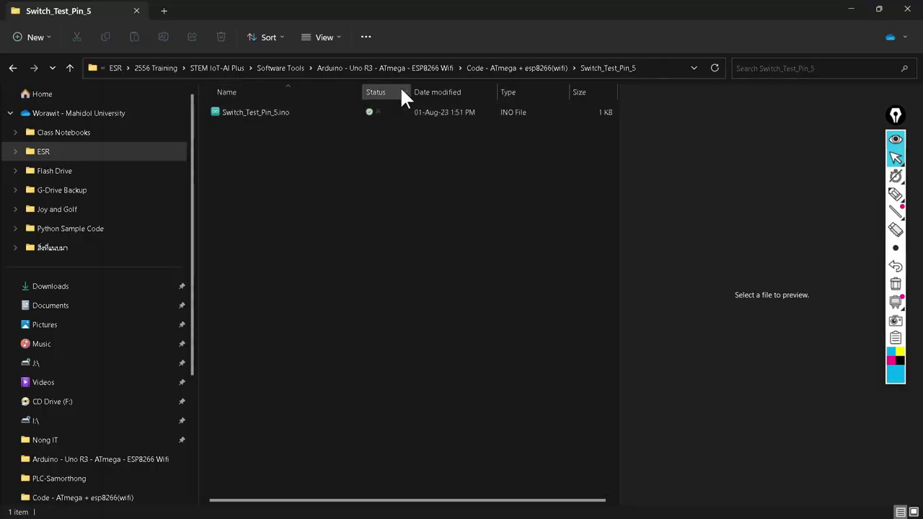
left_click(484, 67)
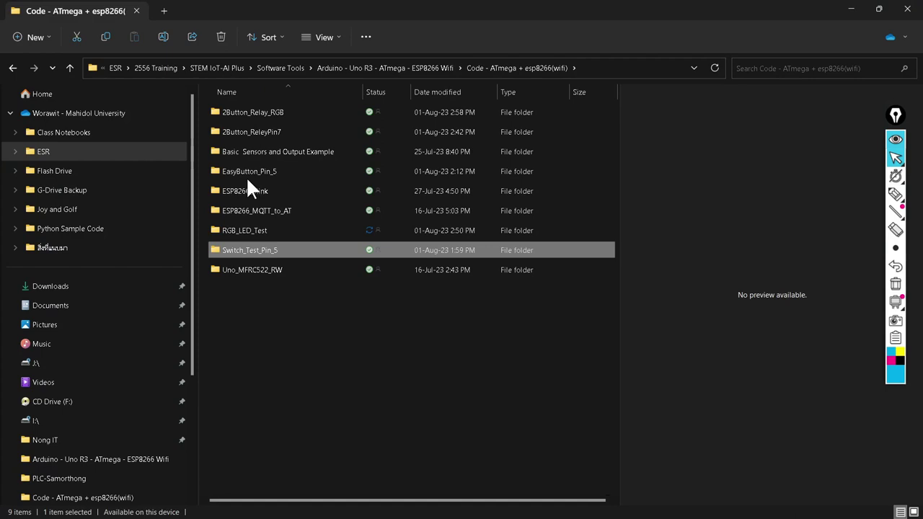
Bring up the "easybutton" text note and close it without saving the changes
key("alt+Tab")
key("Tab")
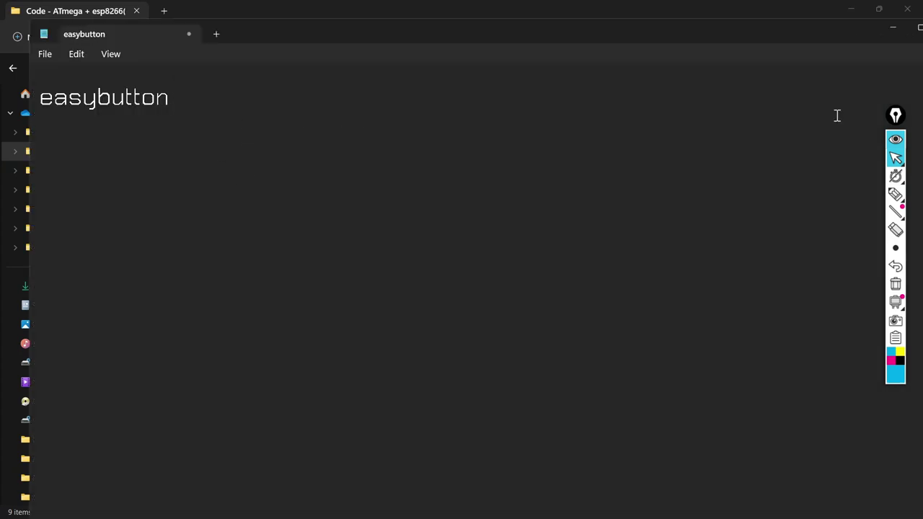
left_click_drag(837, 33, 785, 44)
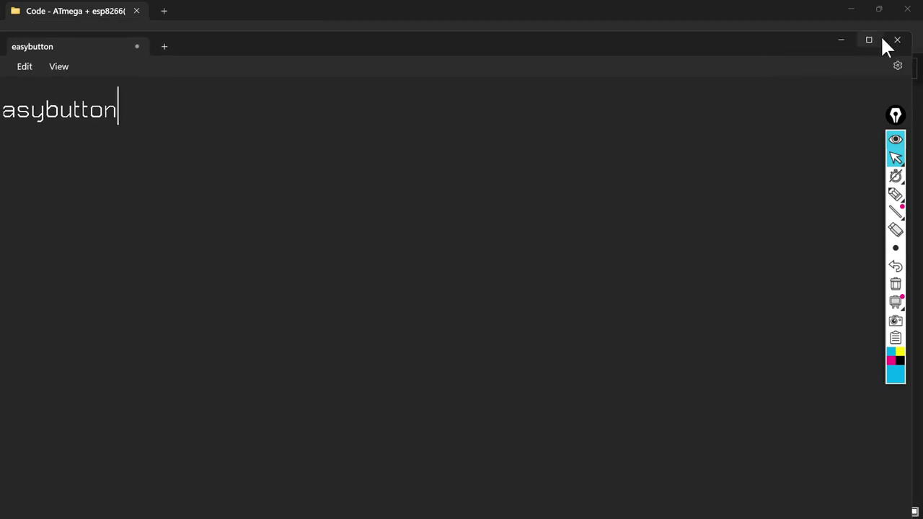
left_click(907, 44)
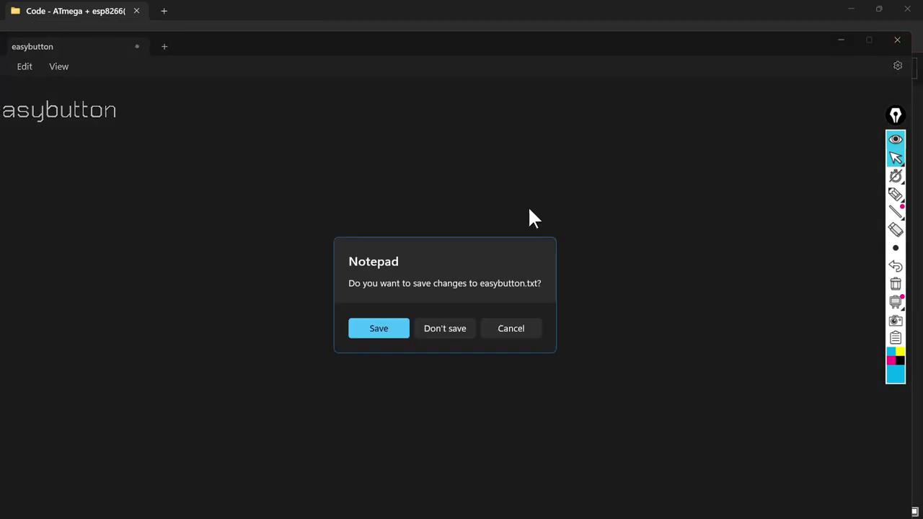
left_click(449, 335)
Switch to the Arduino IDE window that holds the EasyButton_Pin_5 sketch
key("alt+Tab")
key("alt+Tab")
key("alt+Tab")
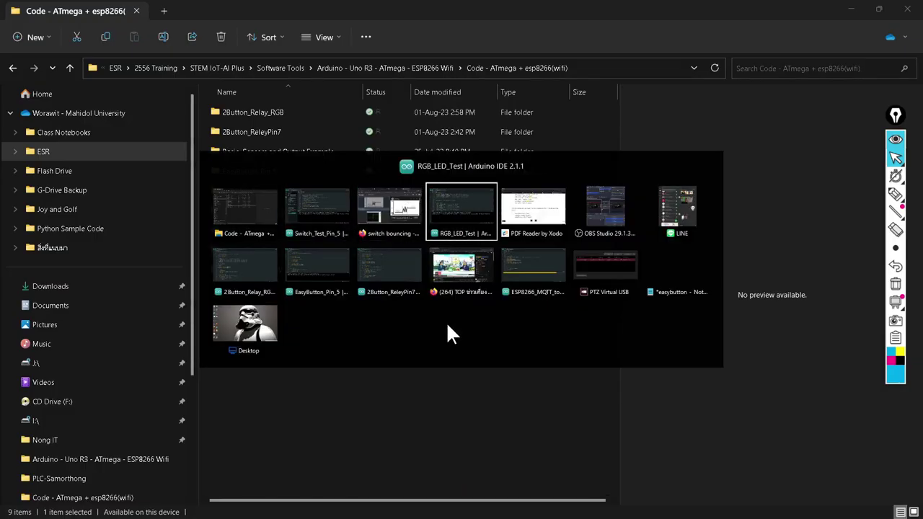
key("alt+Tab")
key("alt+Tab")
key("alt+Tab")
key("alt+Tab")
key("alt+Tab")
key("Escape")
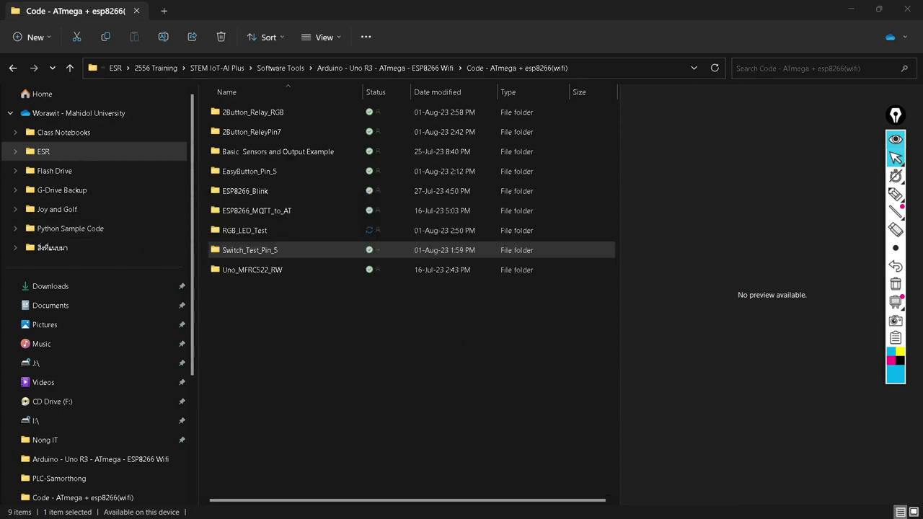
key("alt+Tab")
left_click_drag(144, 66, 390, 101)
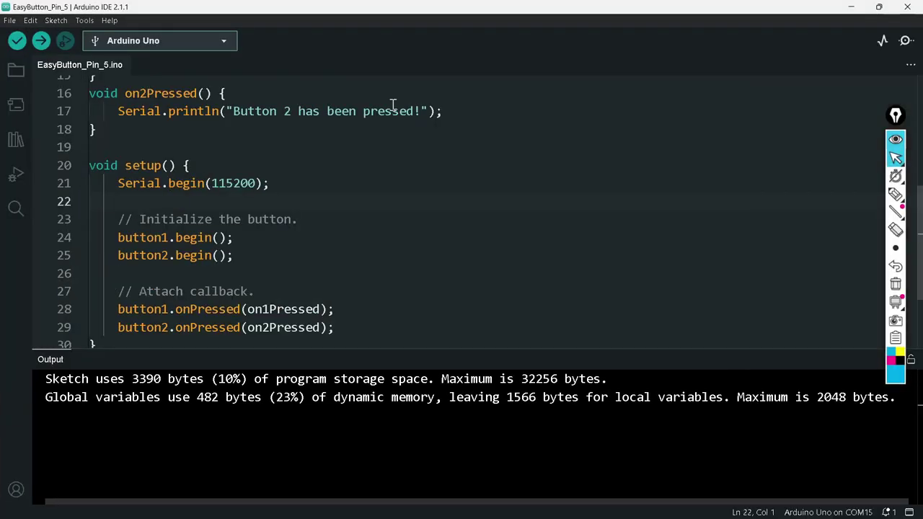
Examine the EasyButton.h include line and the two button pin definitions at the start of the sketch
scroll(282, 199, "up", 5)
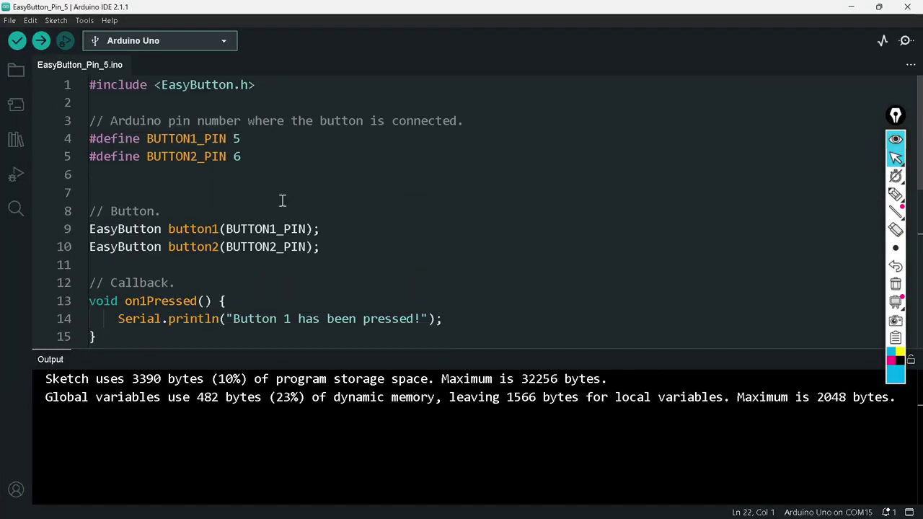
left_click(266, 86)
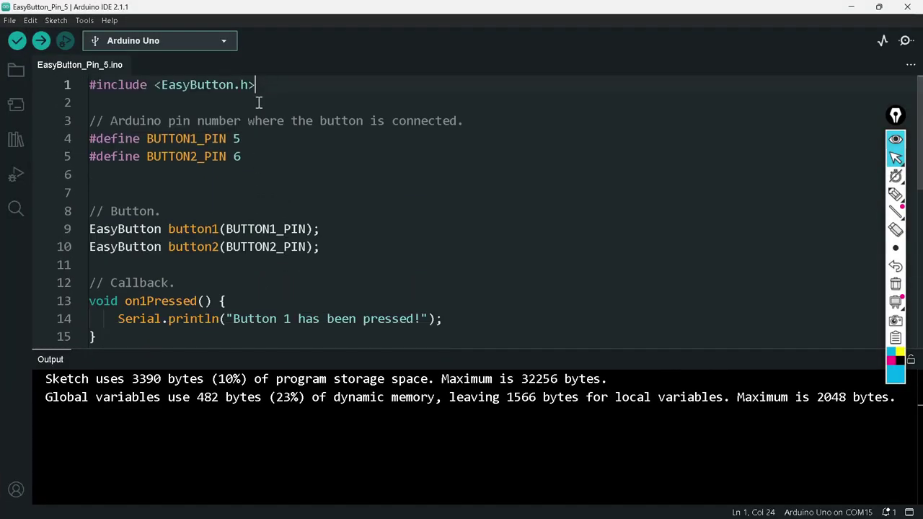
left_click(252, 158)
left_click(251, 138)
left_click(196, 138)
left_click(282, 142)
Examine the EasyButton declarations that link button1 and button2 to their pin constants, highlighting each one
scroll(280, 192, "down", 1)
left_click(327, 207)
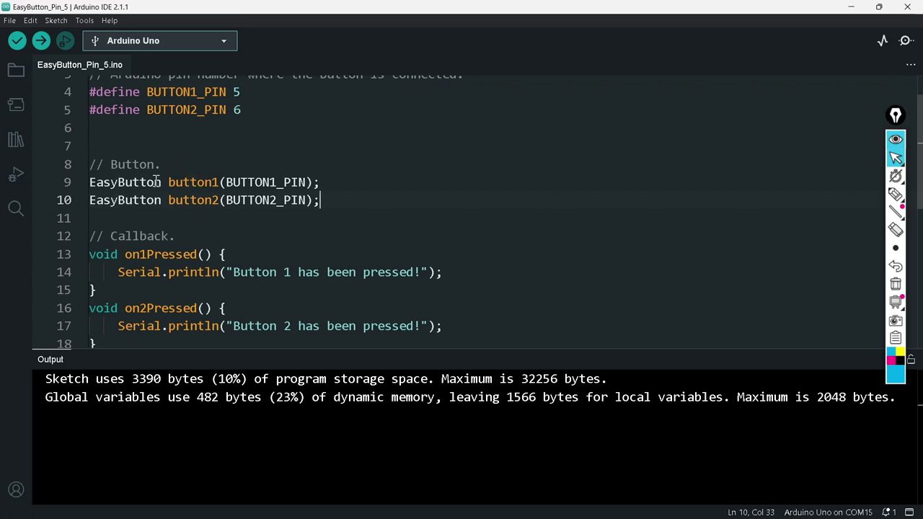
left_click_drag(168, 182, 299, 183)
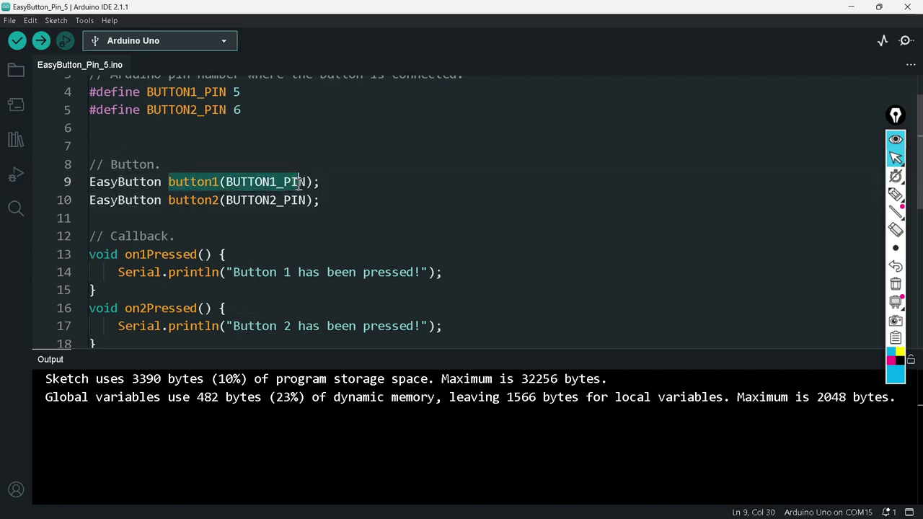
left_click(183, 201)
left_click_drag(191, 204, 291, 203)
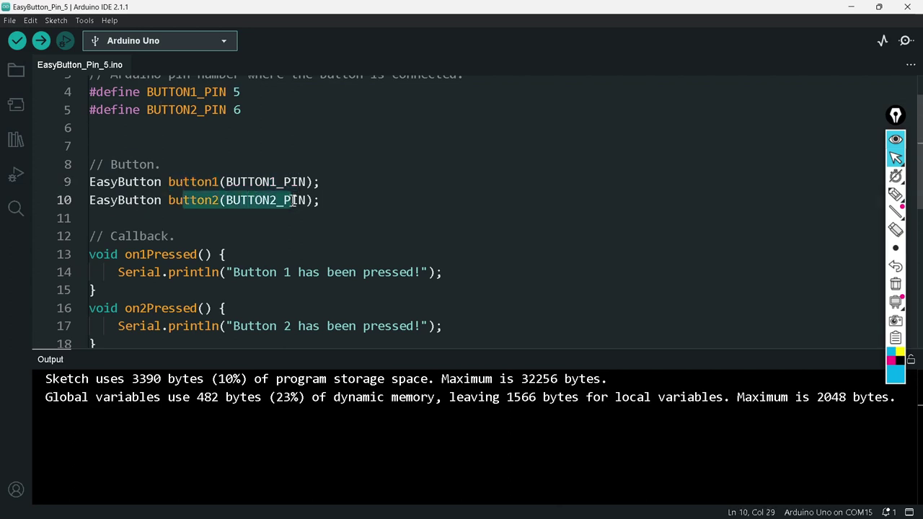
Review the on1Pressed and on2Pressed callback functions, highlighting the serial message that each one prints
scroll(286, 204, "down", 3)
scroll(286, 209, "up", 1)
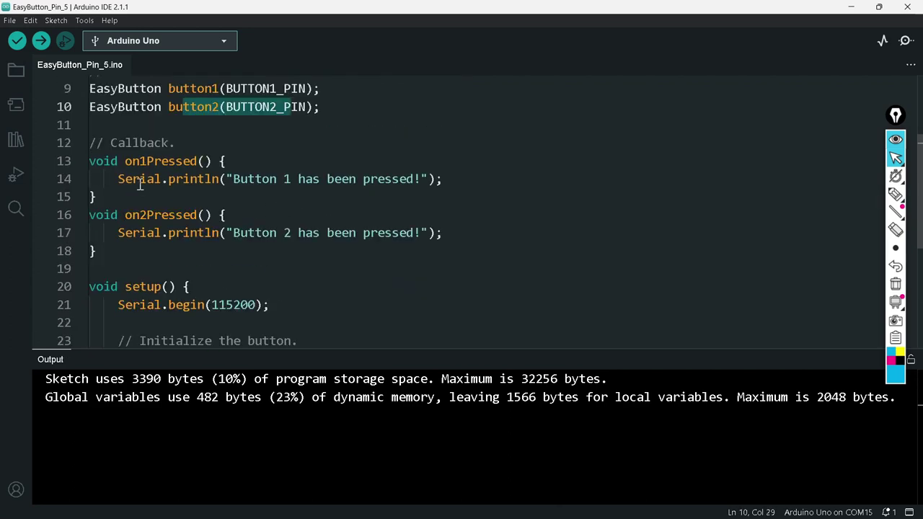
left_click_drag(140, 181, 191, 183)
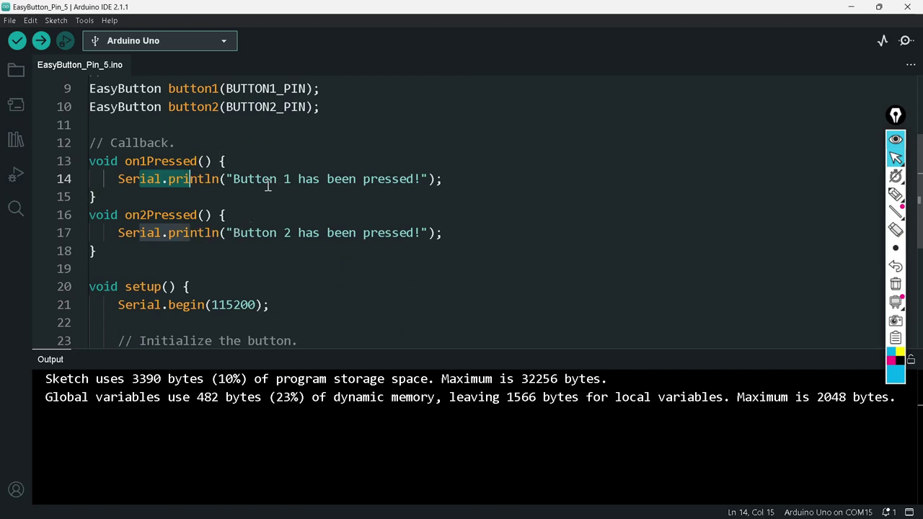
left_click_drag(262, 180, 387, 184)
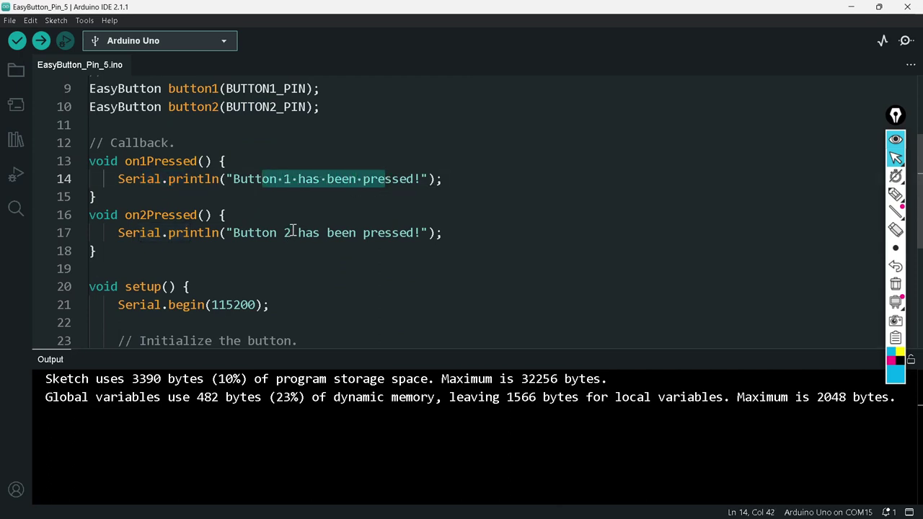
left_click(254, 229)
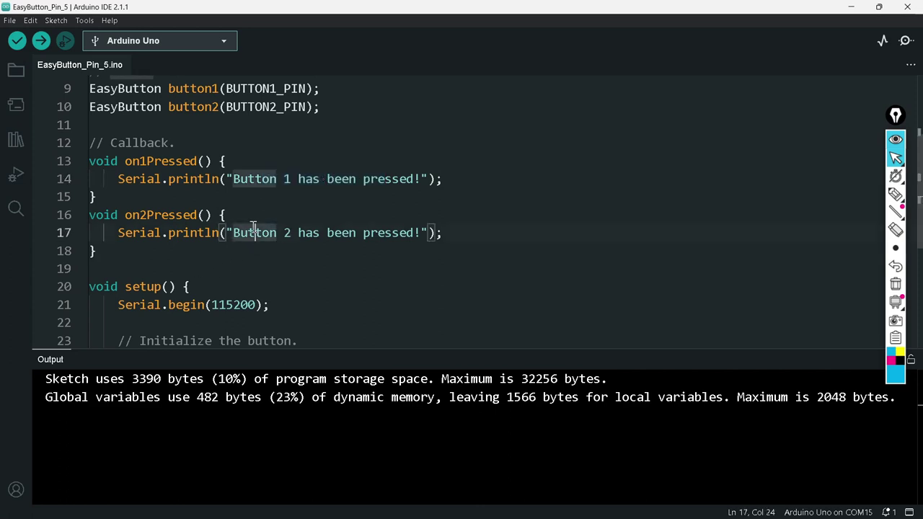
left_click_drag(277, 238, 369, 240)
Examine the setup function, highlighting the Serial.begin call and pointing out the button1.begin initialization
scroll(345, 246, "down", 3)
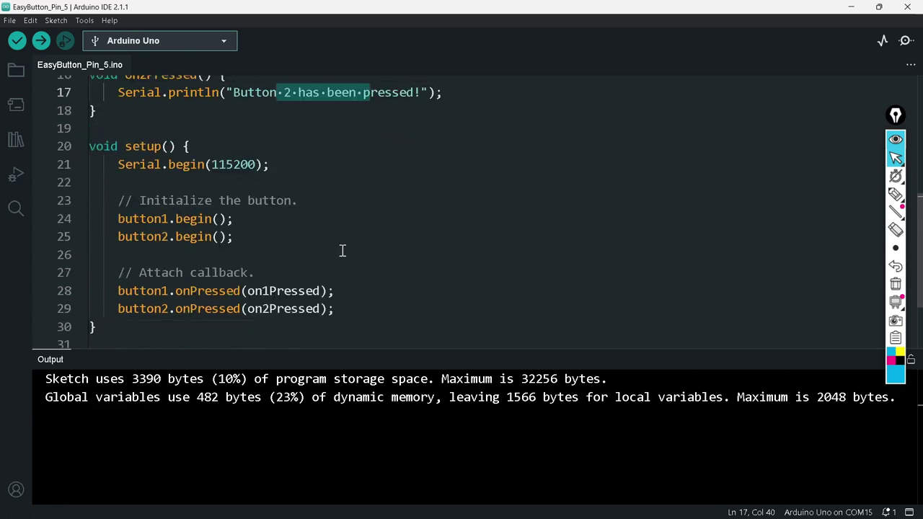
scroll(342, 250, "up", 2)
scroll(342, 249, "down", 1)
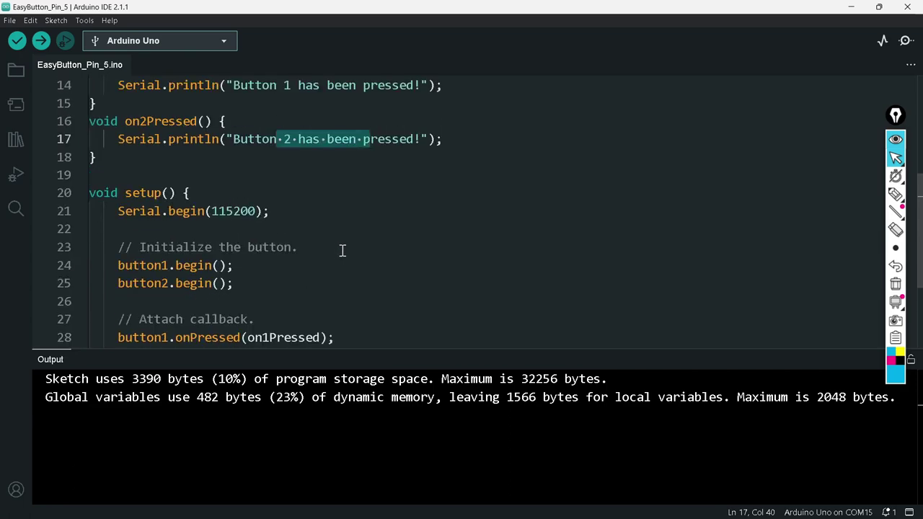
scroll(338, 252, "down", 2)
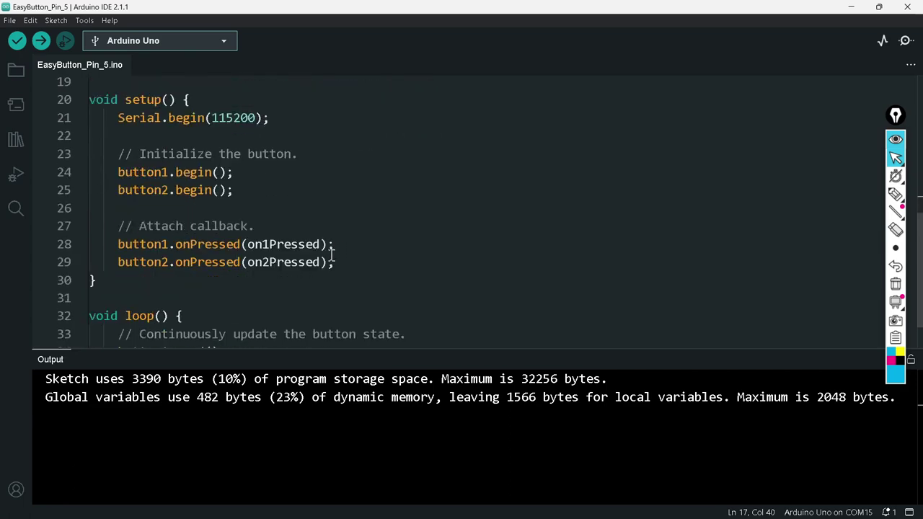
scroll(330, 254, "up", 2)
scroll(330, 255, "down", 2)
scroll(284, 202, "up", 1)
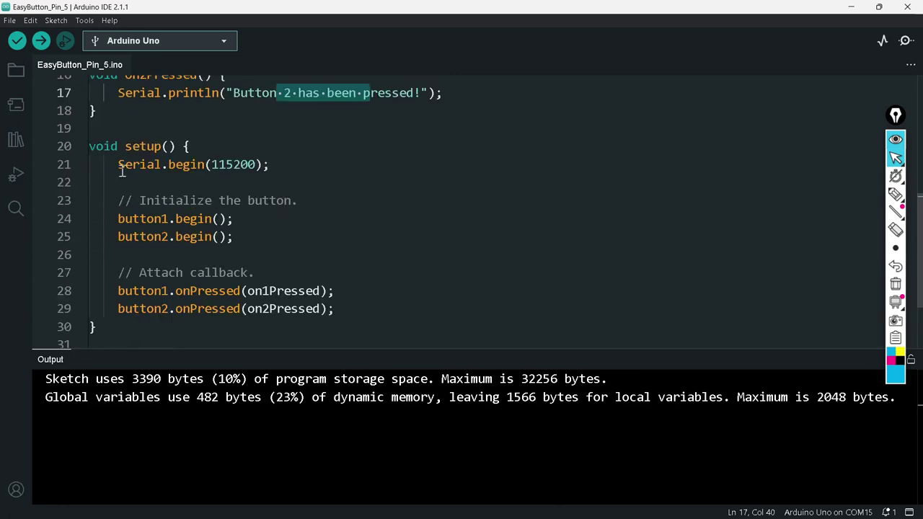
left_click_drag(119, 165, 225, 166)
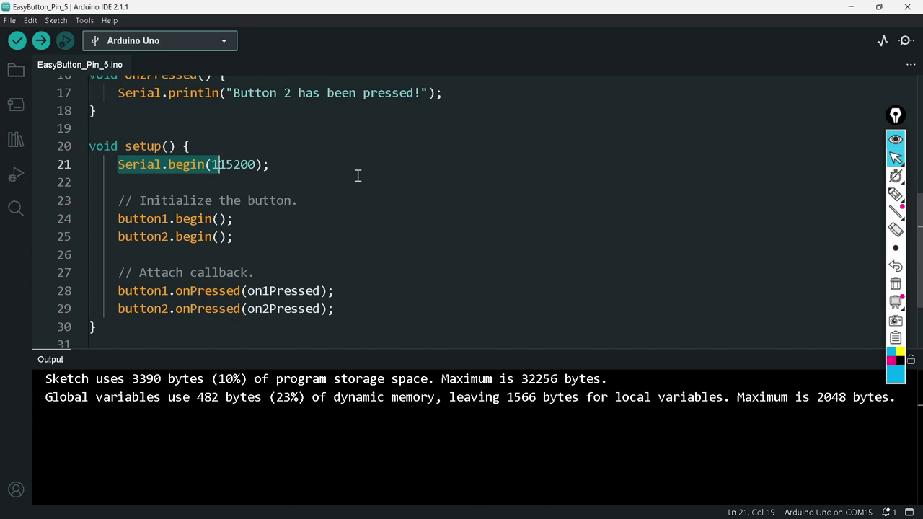
left_click(189, 218)
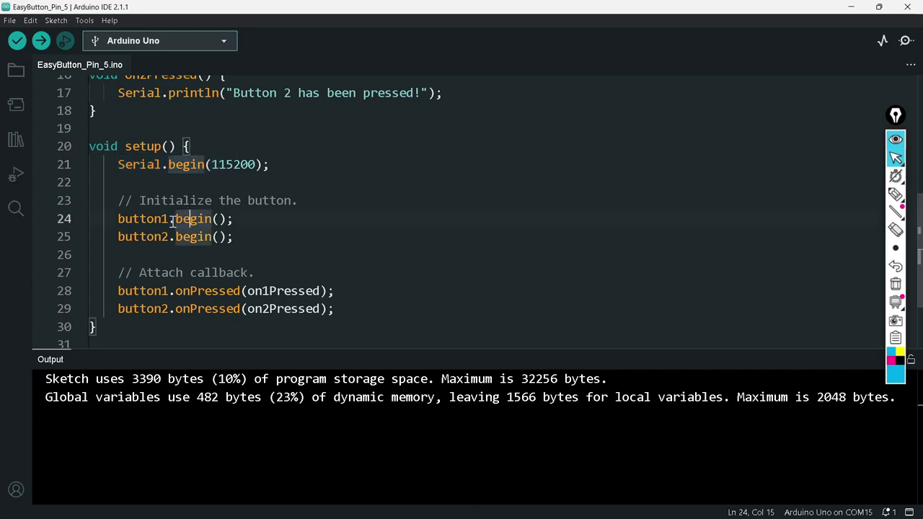
left_click(170, 218)
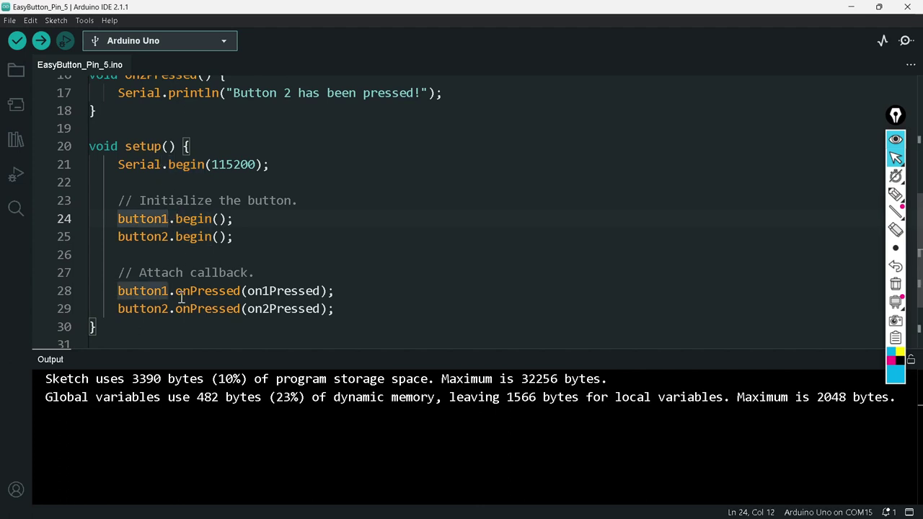
Trace the button1.onPressed attachment back to its callback function, and view the read calls in the loop function
left_click(127, 291)
scroll(297, 283, "up", 3)
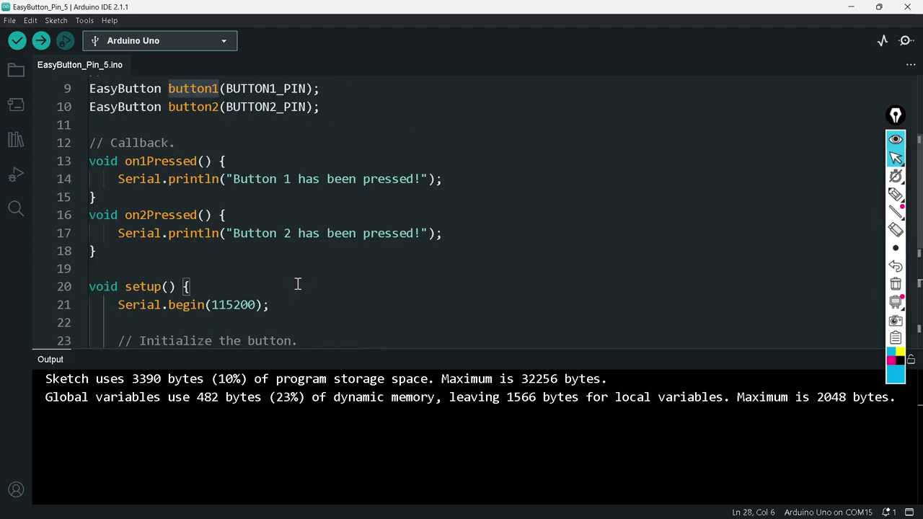
scroll(209, 241, "down", 4)
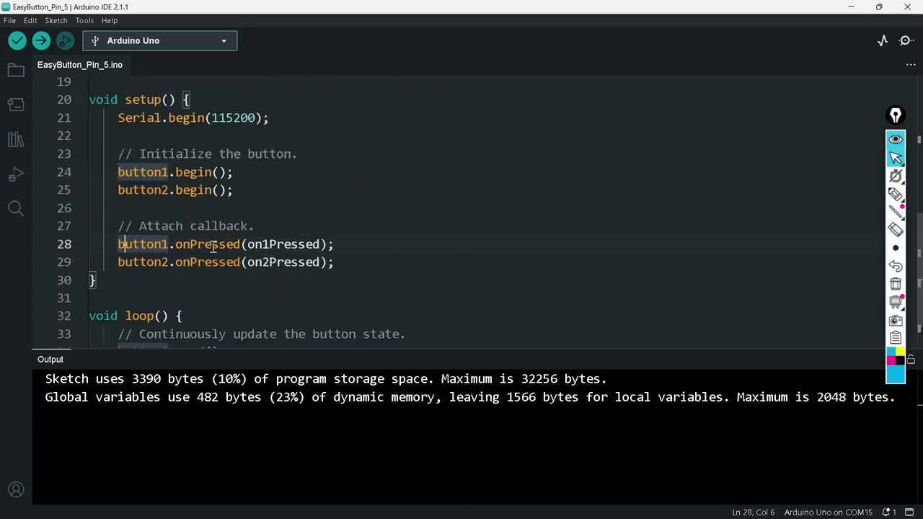
scroll(260, 245, "down", 1)
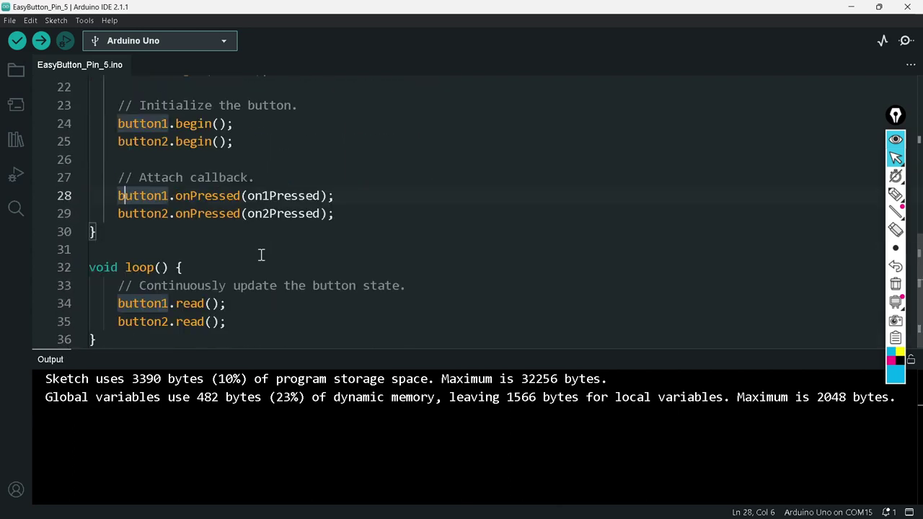
Highlight the body of the loop function, covering the read calls for button1 and button2
left_click(177, 303)
left_click(252, 329)
left_click_drag(252, 329, 86, 278)
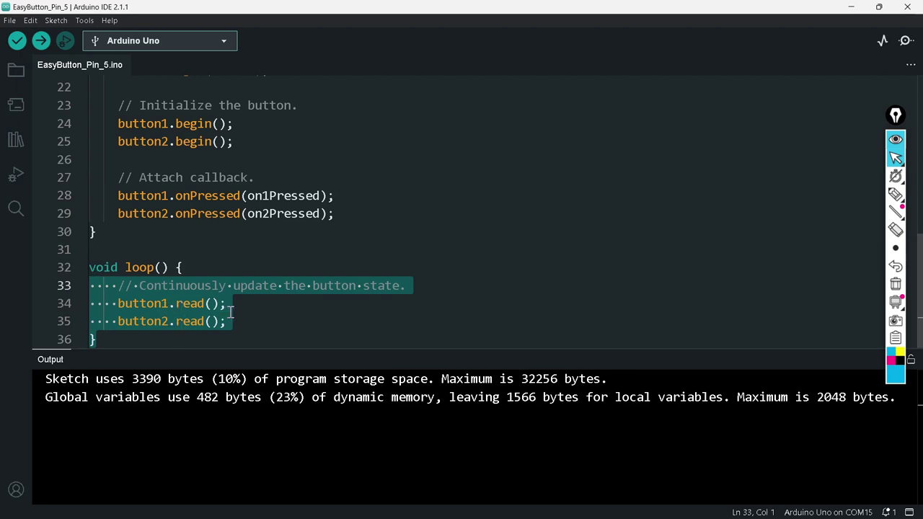
Compare the polling code in the Switch_Test_Pin_5 sketch with the loop and callback code in the EasyButton_Pin_5 sketch
key("alt+Tab")
key("alt+Tab")
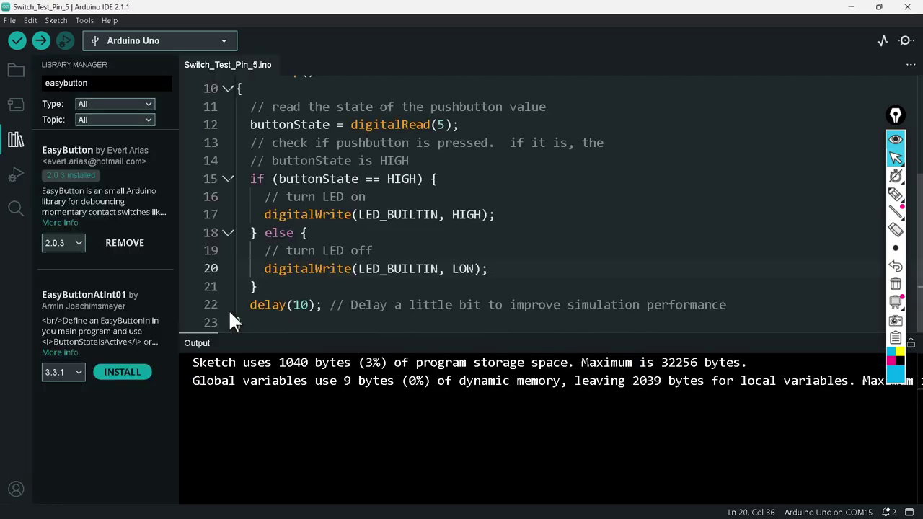
scroll(454, 253, "up", 4)
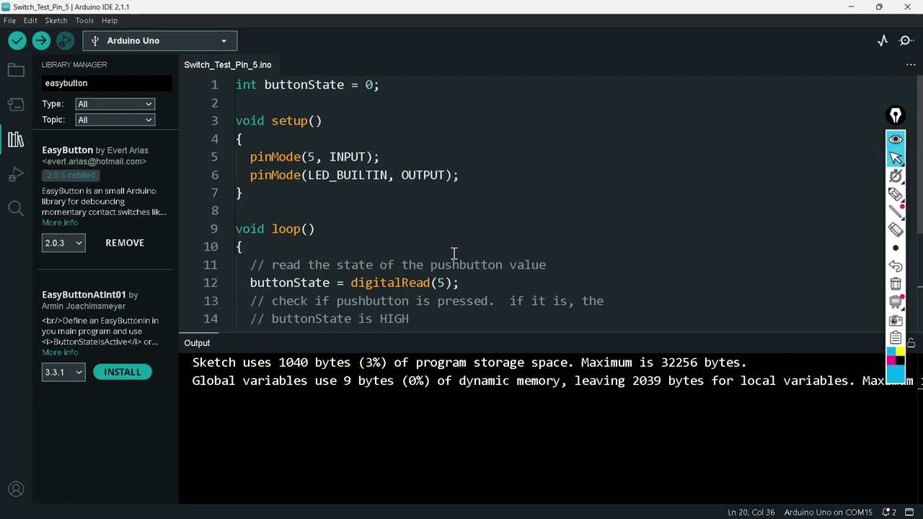
scroll(454, 253, "down", 4)
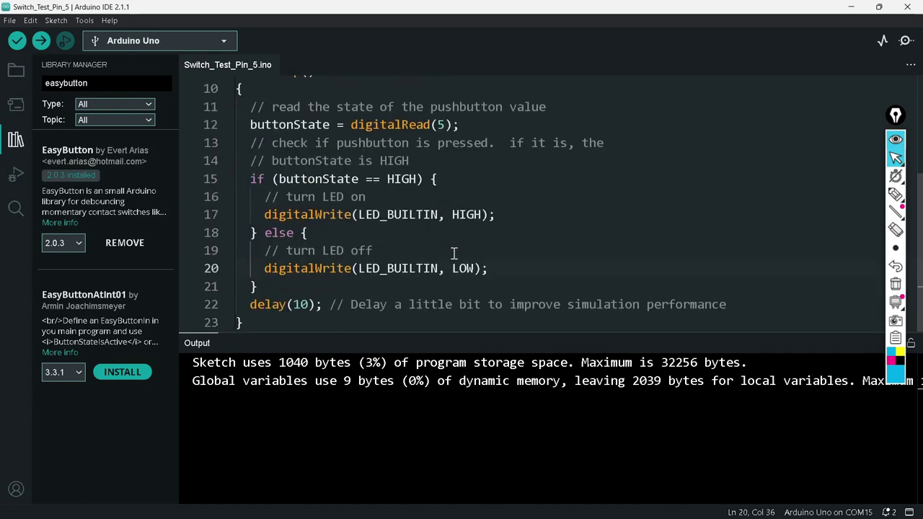
key("alt+Tab")
left_click(422, 306)
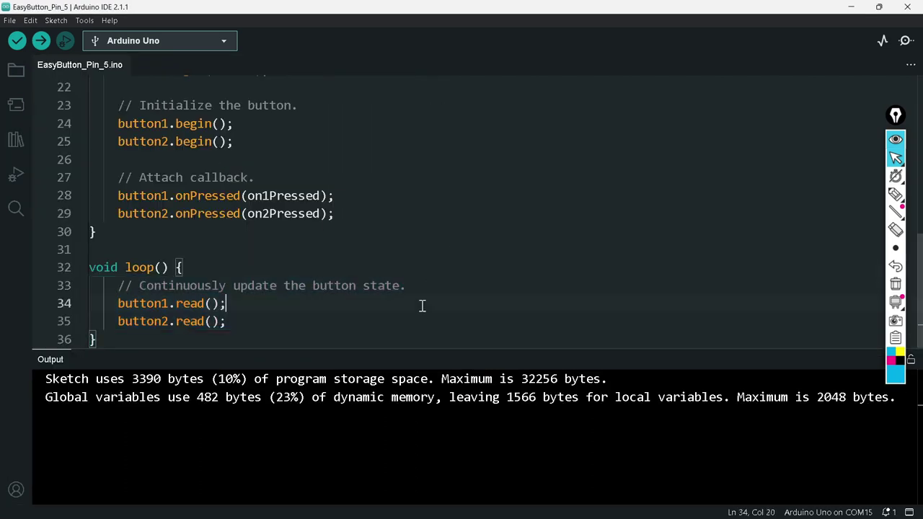
scroll(422, 303, "up", 3)
scroll(408, 289, "down", 3)
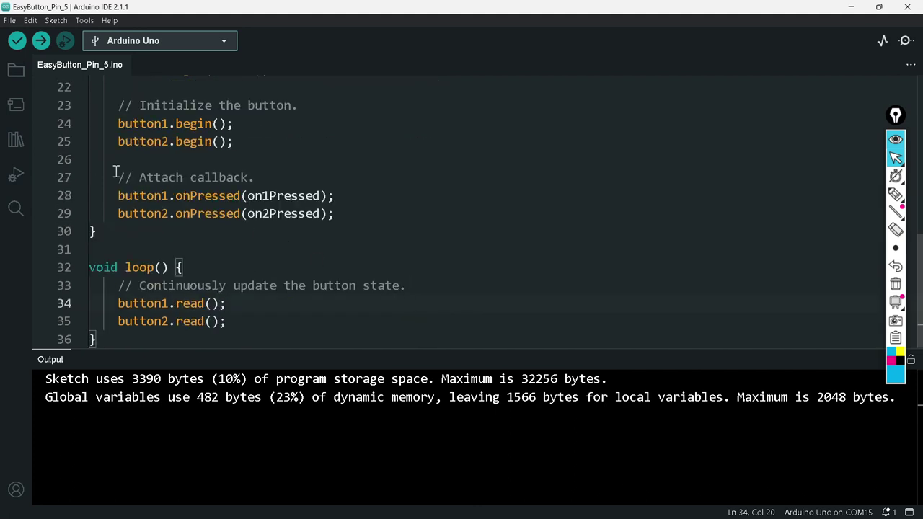
Compile and upload the EasyButton_Pin_5 sketch to the Arduino Uno, and open the Serial Monitor
left_click(22, 45)
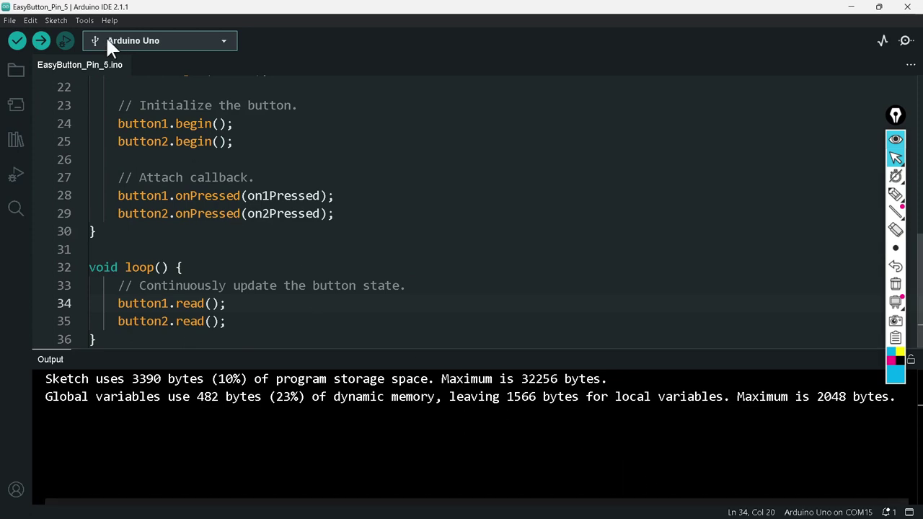
left_click(43, 43)
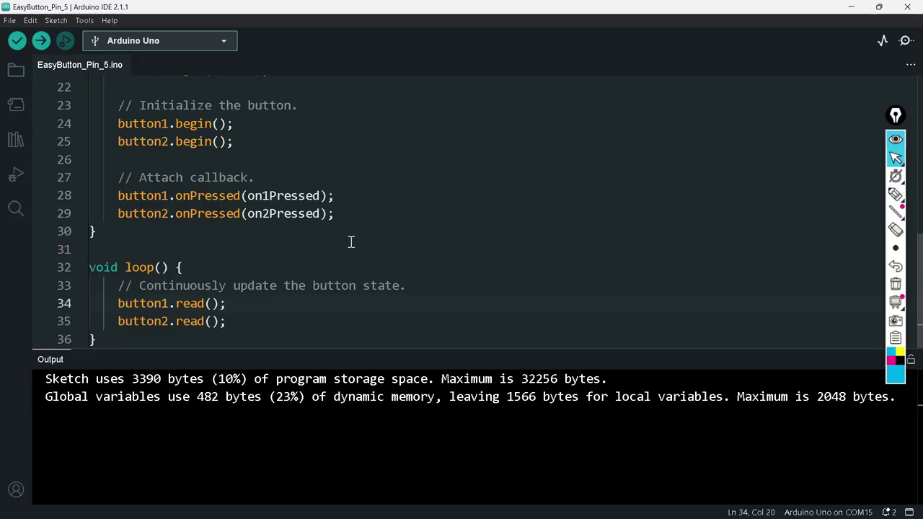
left_click(905, 41)
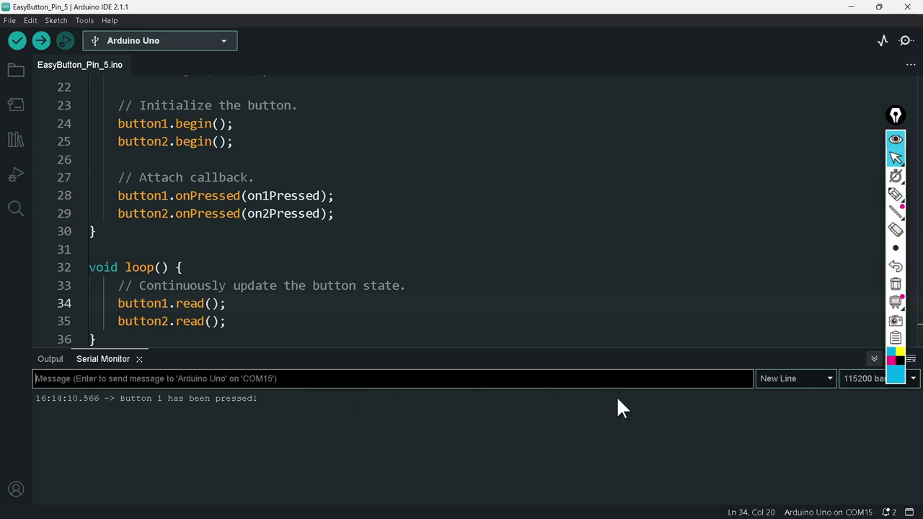
Collapse the annotation toolbar covering the Serial Monitor controls, and toggle the message timestamps off and on again
mouse_move(890, 167)
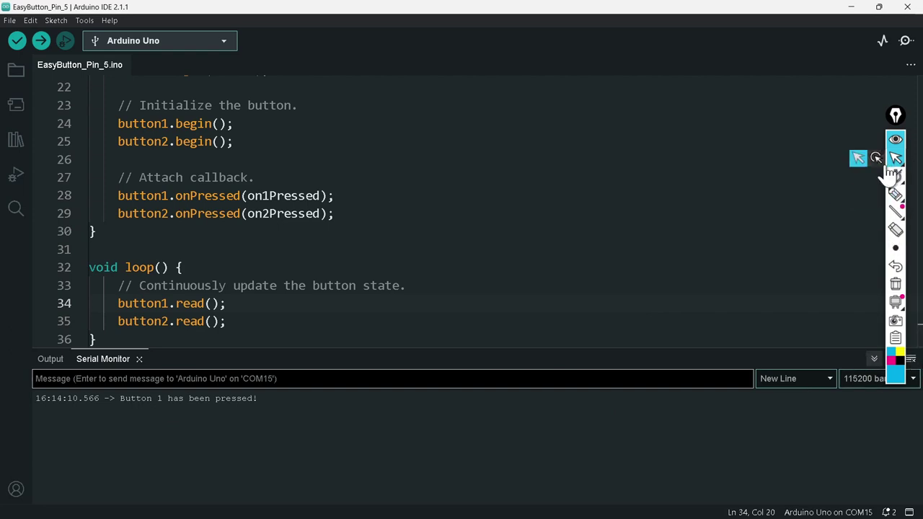
left_click(888, 165)
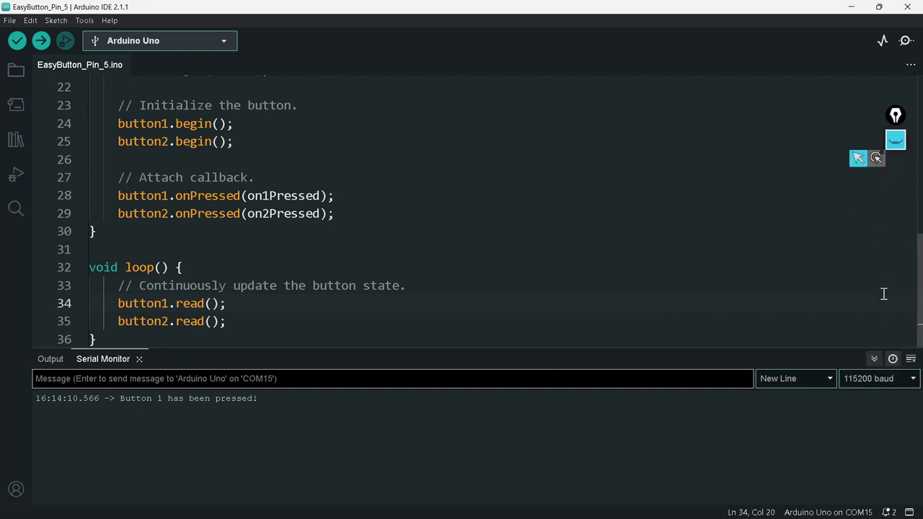
left_click(891, 360)
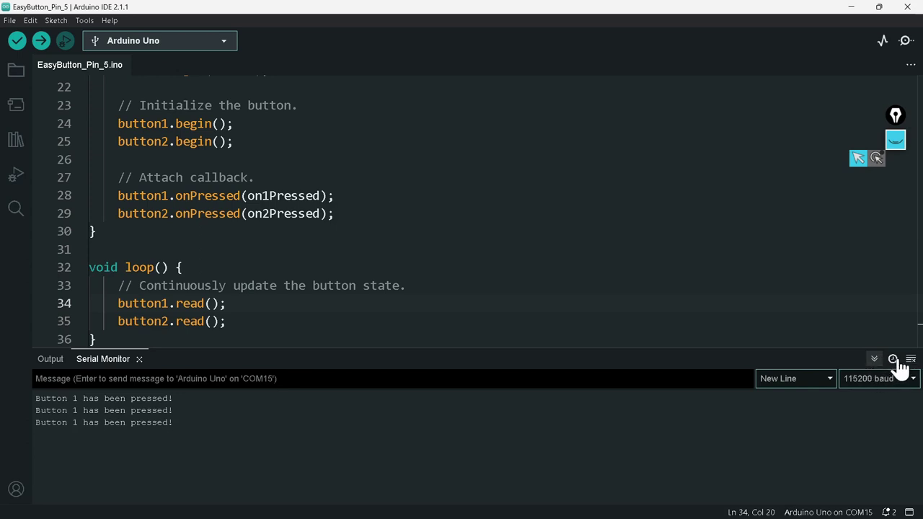
left_click(896, 360)
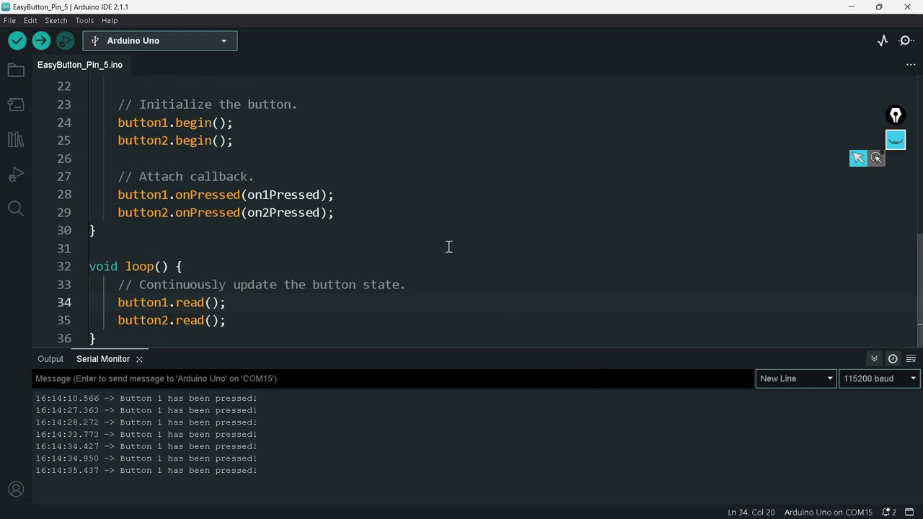
Review the callback functions and setup code of the sketch, and clear the Serial Monitor output
scroll(447, 268, "up", 7)
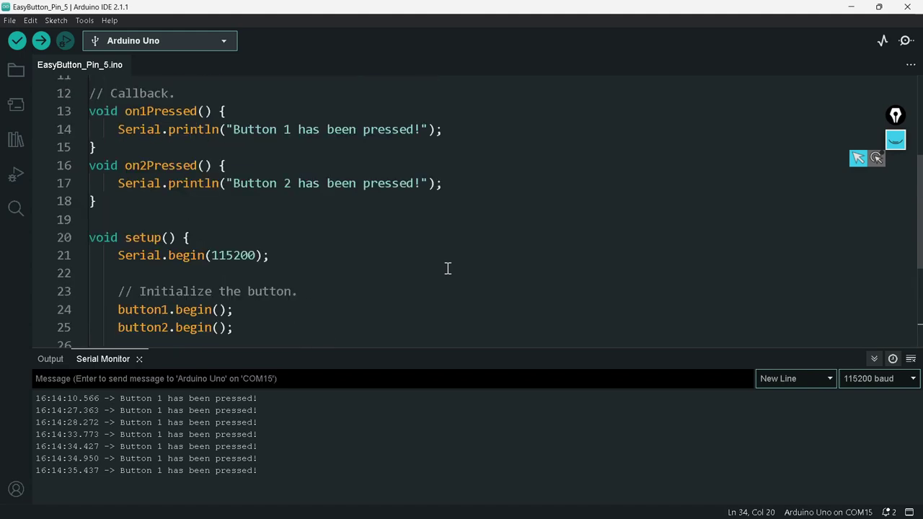
scroll(365, 251, "down", 5)
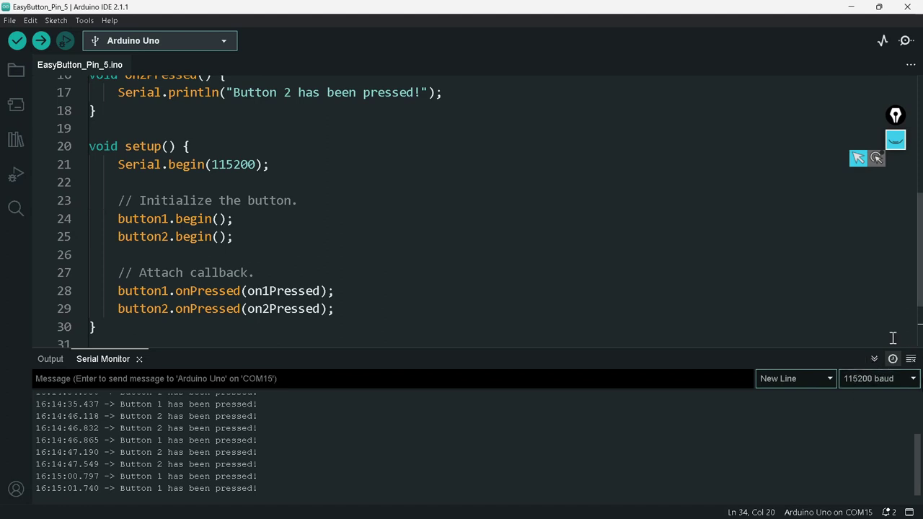
left_click(910, 359)
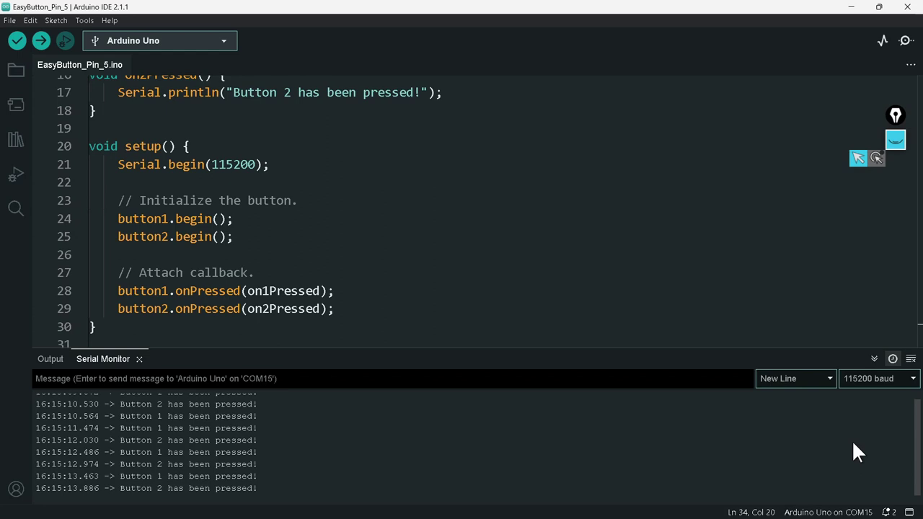
Expand the annotation toolbar again and look over the sketch from the callbacks down to the loop function
left_click(857, 158)
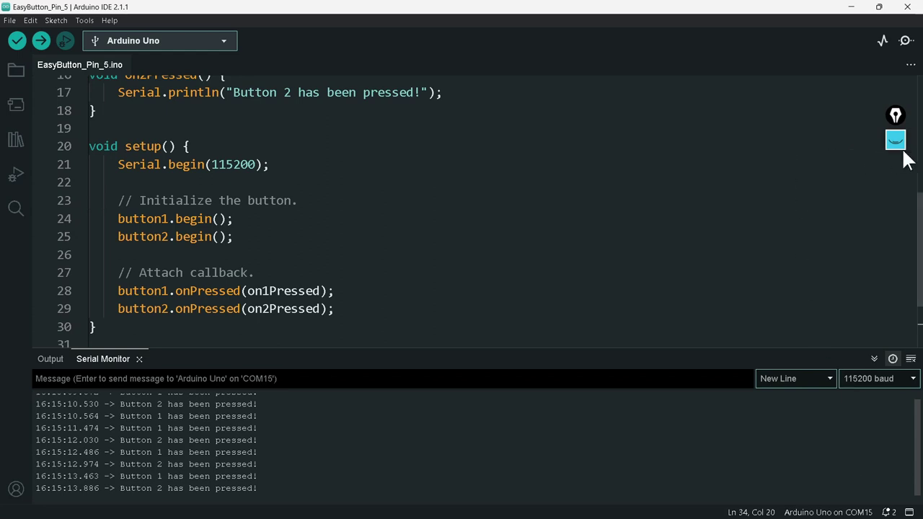
left_click(899, 144)
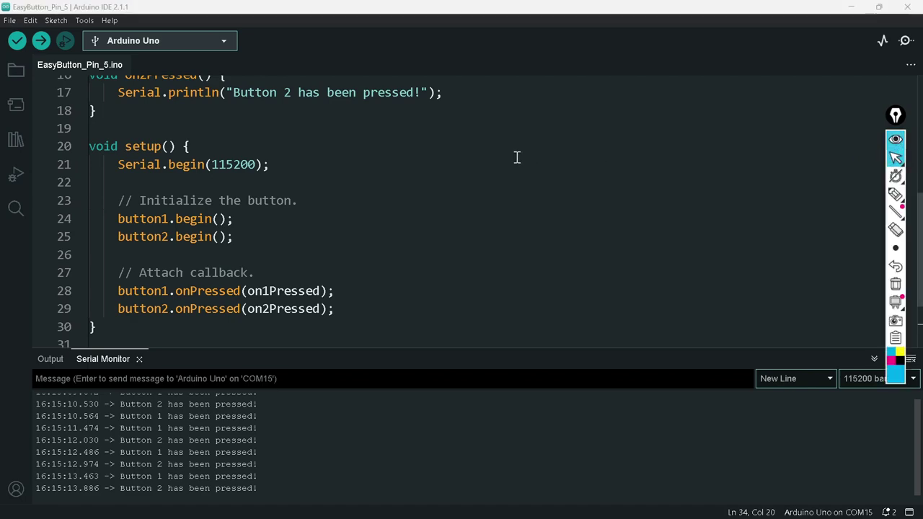
scroll(296, 238, "down", 2)
scroll(296, 234, "up", 6)
scroll(296, 234, "down", 6)
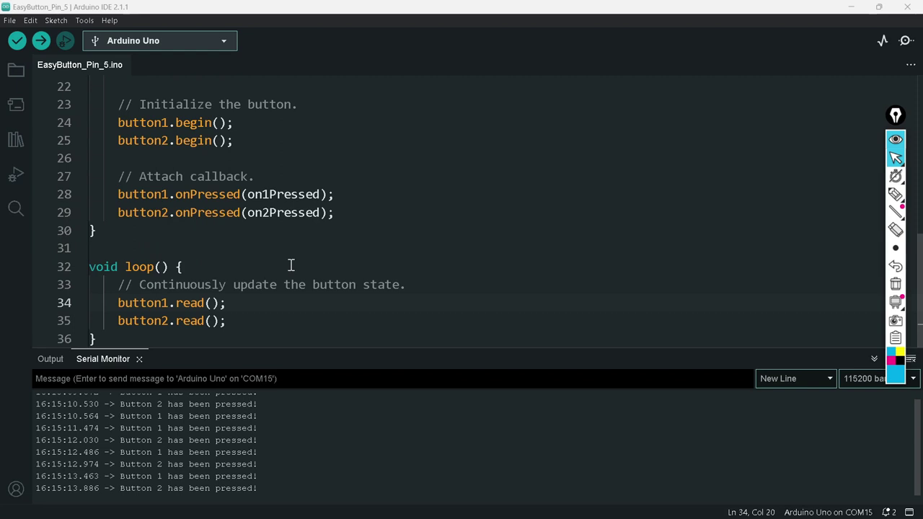
Switch to the Firefox browser and examine how the relay and light bulb are wired in the Tinkercad circuit
key("alt+Tab")
key("alt+Tab")
key("alt+Tab")
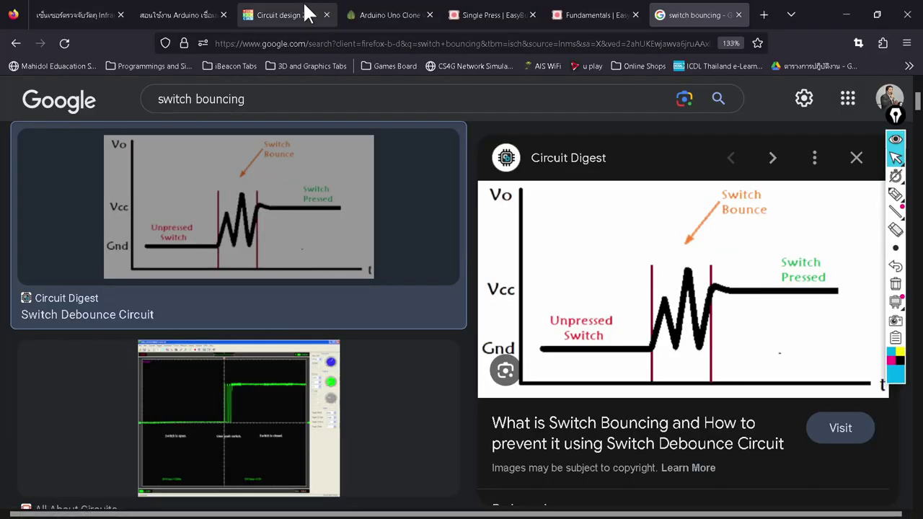
left_click(306, 12)
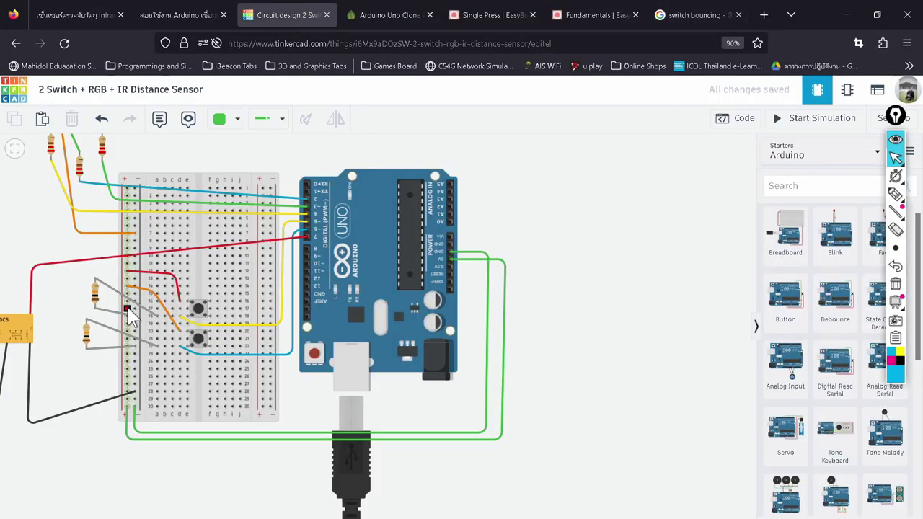
left_click_drag(67, 356, 263, 344)
scroll(263, 344, "up", 3)
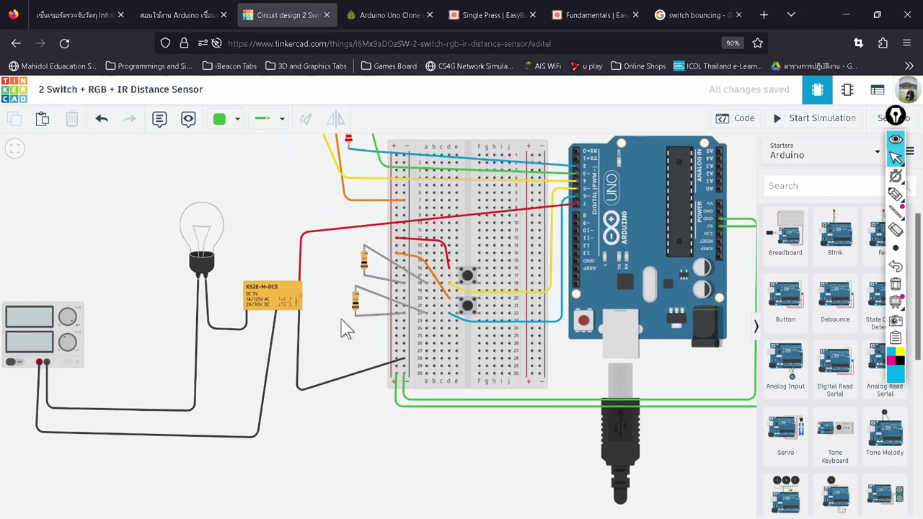
scroll(302, 297, "up", 1)
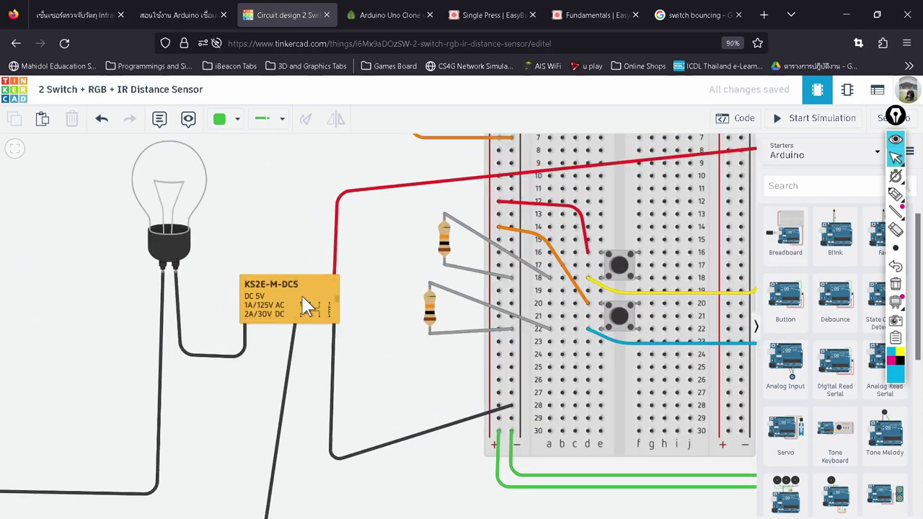
Search Google for "relay arduino" in place of the switch bouncing results, and browse the relay module images and articles
left_click(686, 13)
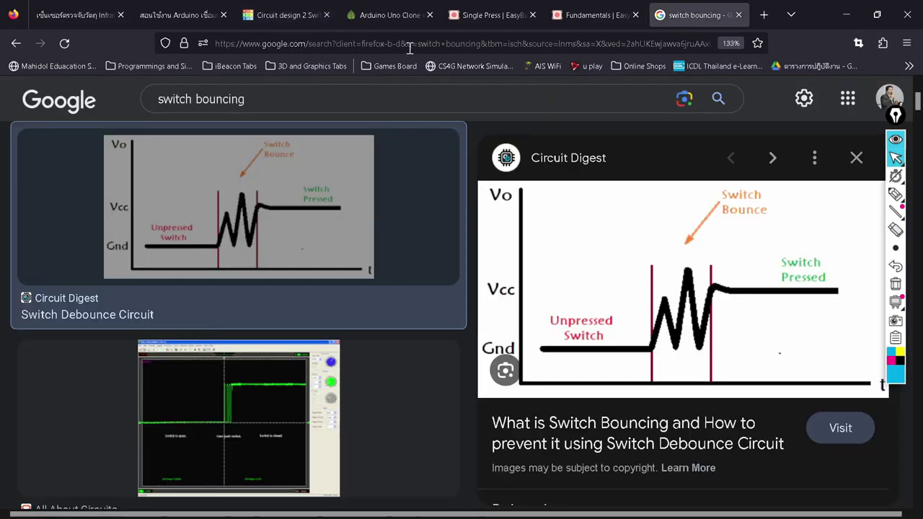
left_click(398, 43)
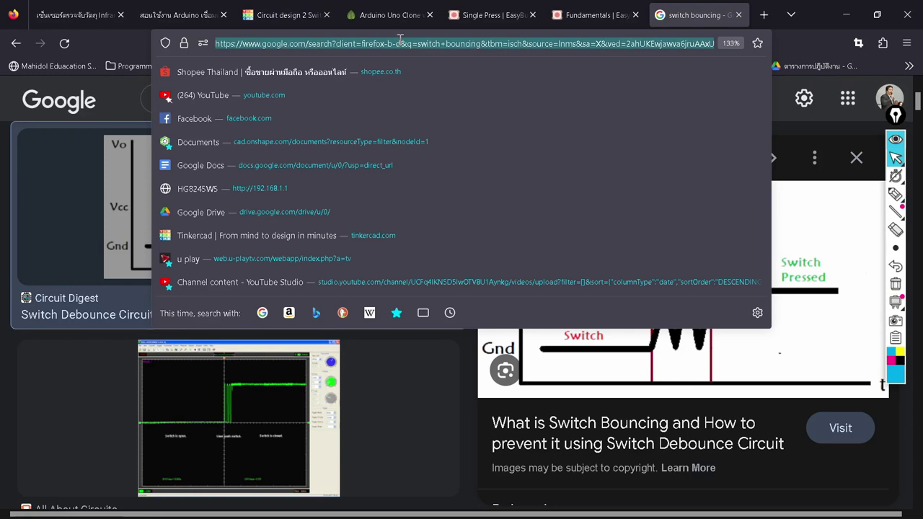
type("relay ard")
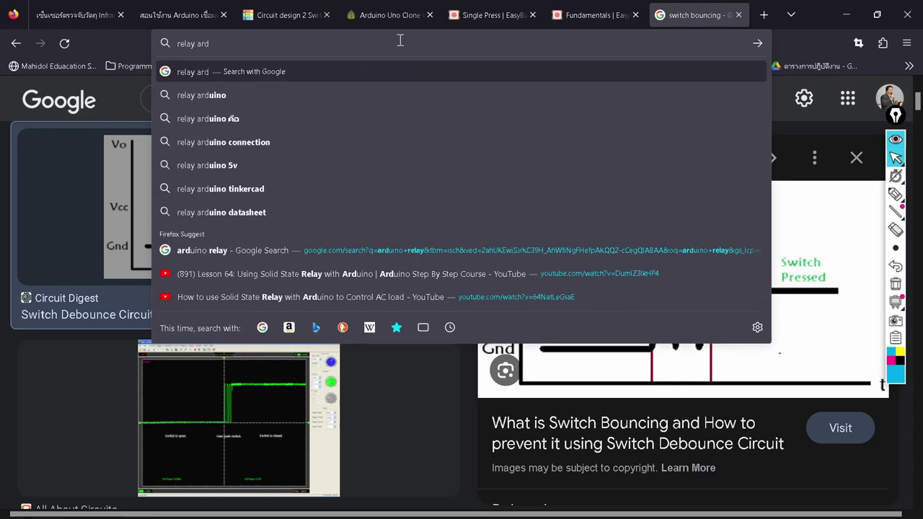
type("uino")
key("Return")
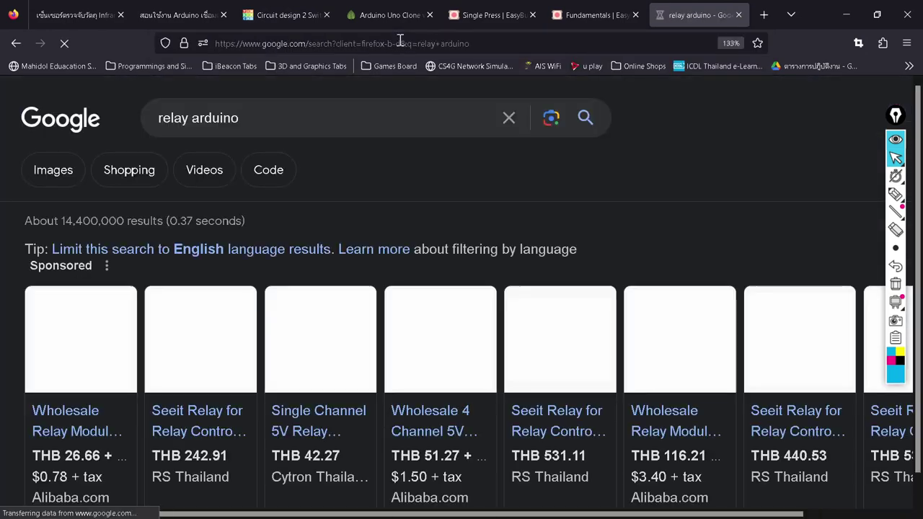
scroll(320, 184, "down", 5)
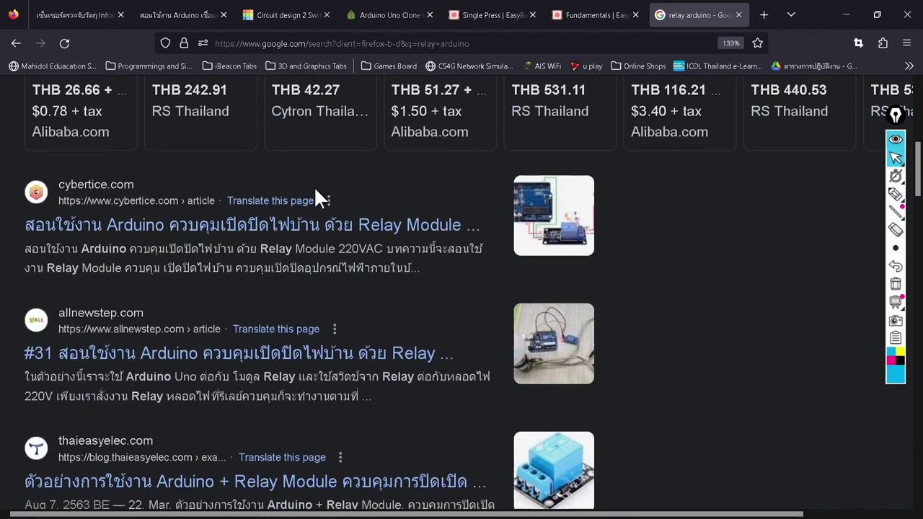
scroll(317, 198, "down", 10)
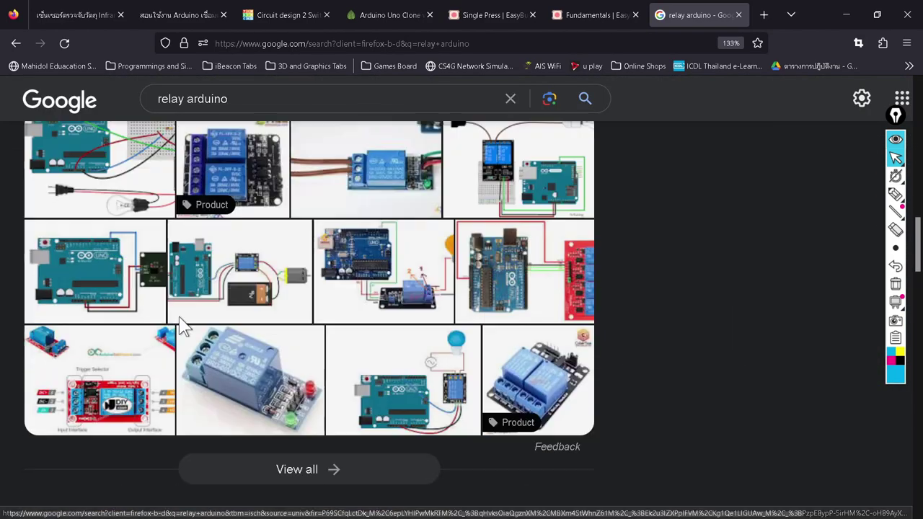
scroll(182, 328, "down", 3)
scroll(182, 326, "down", 5)
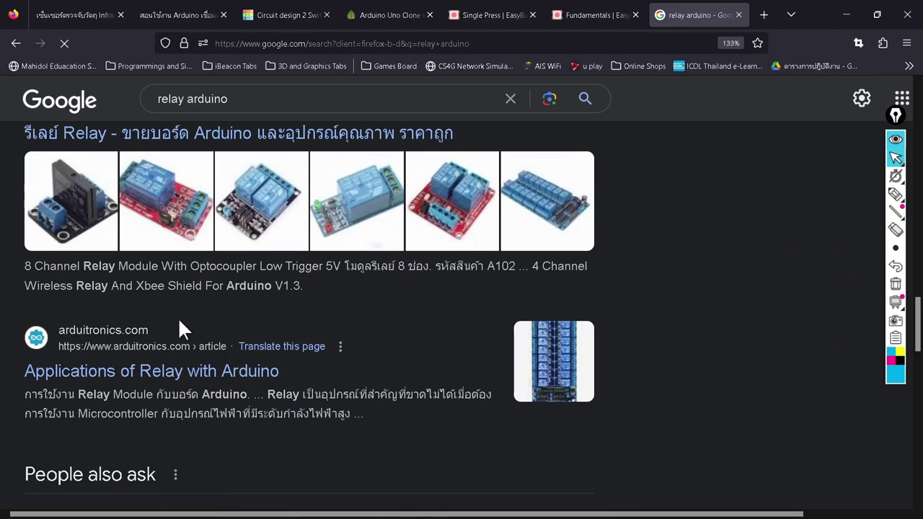
scroll(178, 317, "up", 20)
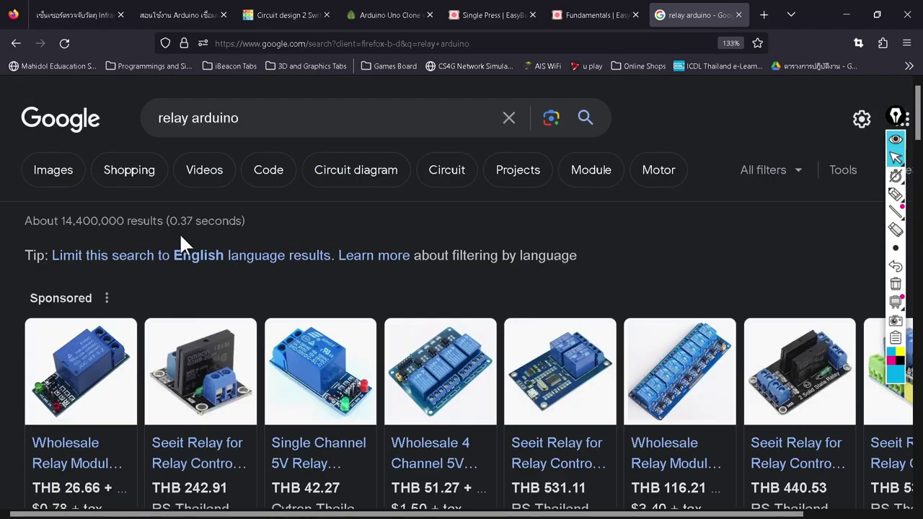
scroll(180, 245, "down", 5)
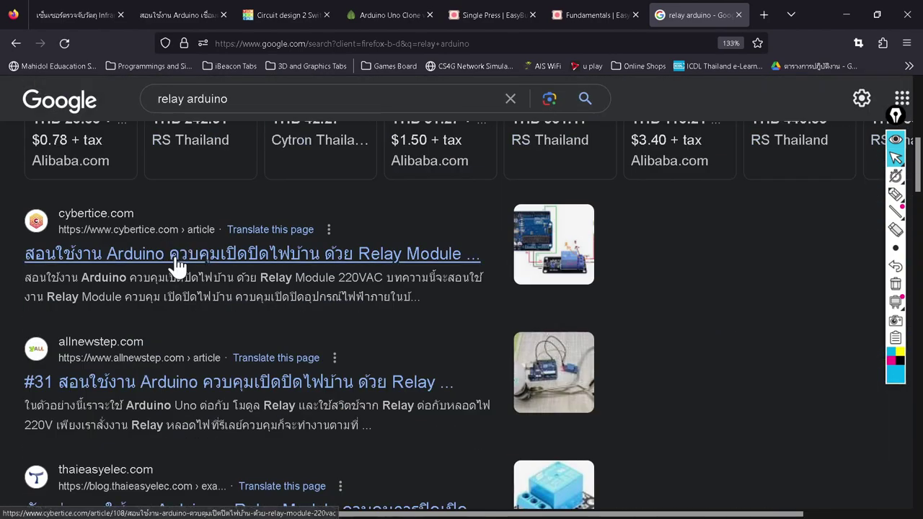
Open the cybertice.com article on the 220V relay module and view its Arduino Uno wiring diagram
left_click(177, 263)
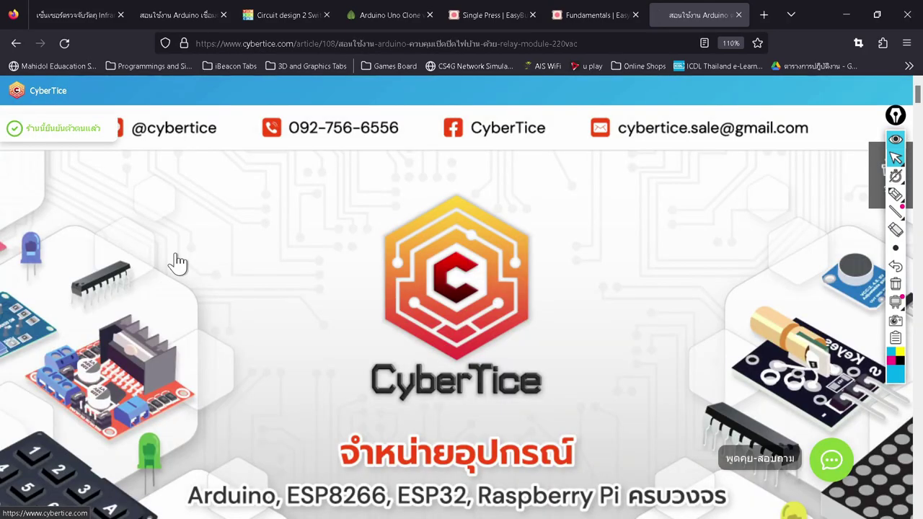
scroll(366, 323, "down", 6)
scroll(365, 318, "down", 15)
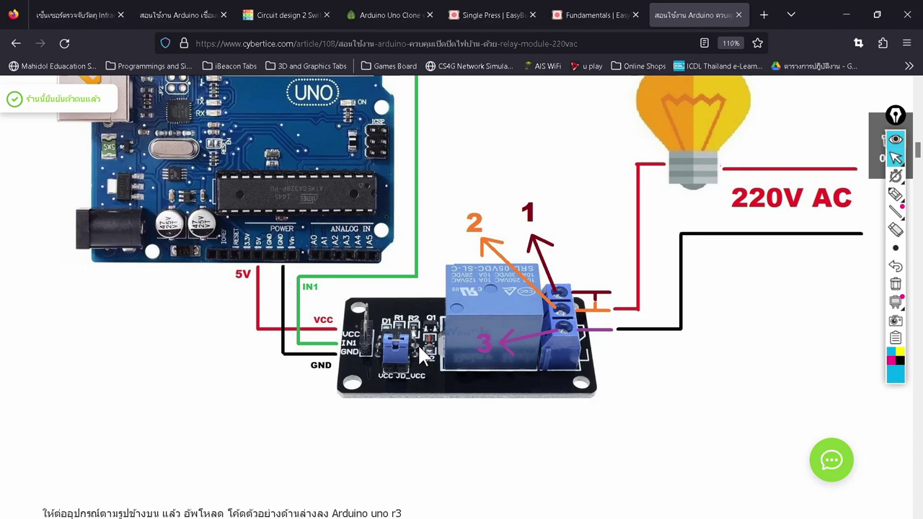
Return to the Tinkercad circuit and view the full relay, light bulb, power supply and breadboard wiring
left_click(281, 16)
scroll(391, 336, "down", 1)
scroll(392, 336, "down", 2)
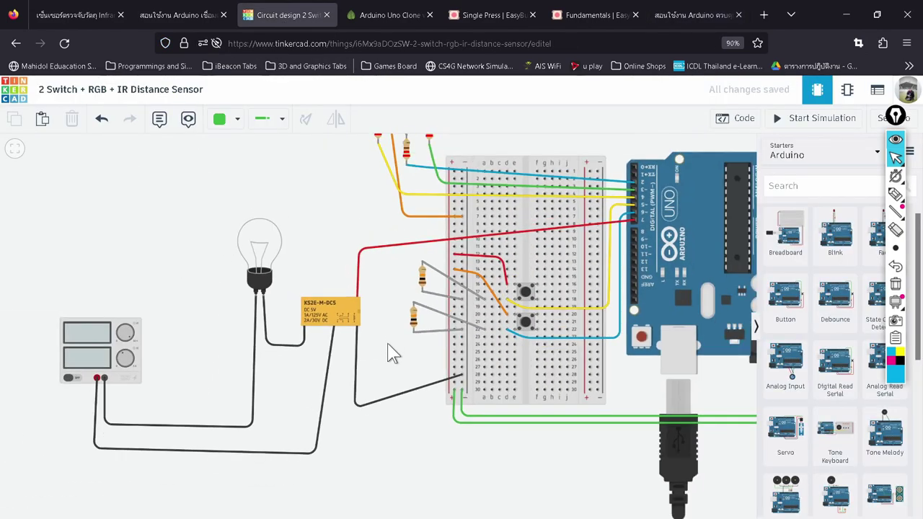
Sketch a relay coil with a ground connection beside the light bulb and label its input line "4 HIGH"
scroll(429, 369, "up", 5)
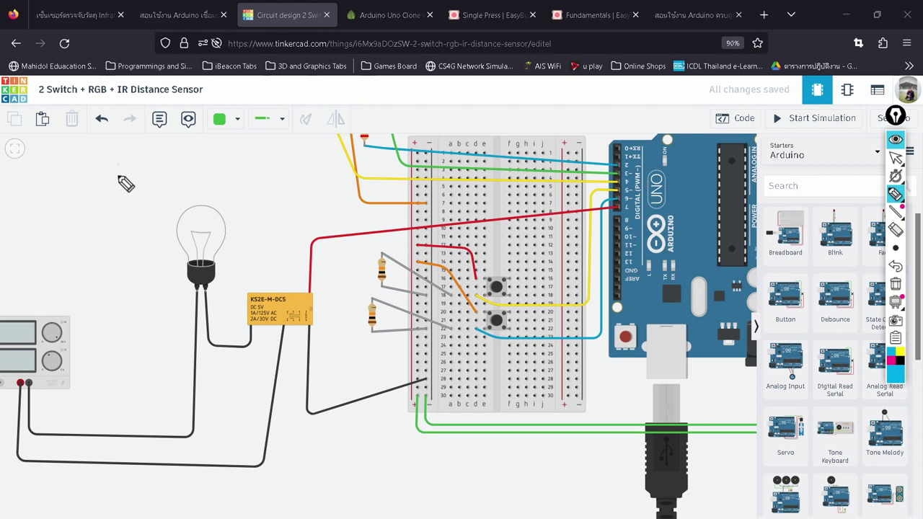
mouse_move(115, 172)
left_mouse_down()
mouse_move(113, 257)
mouse_move(135, 252)
mouse_move(132, 310)
left_mouse_up()
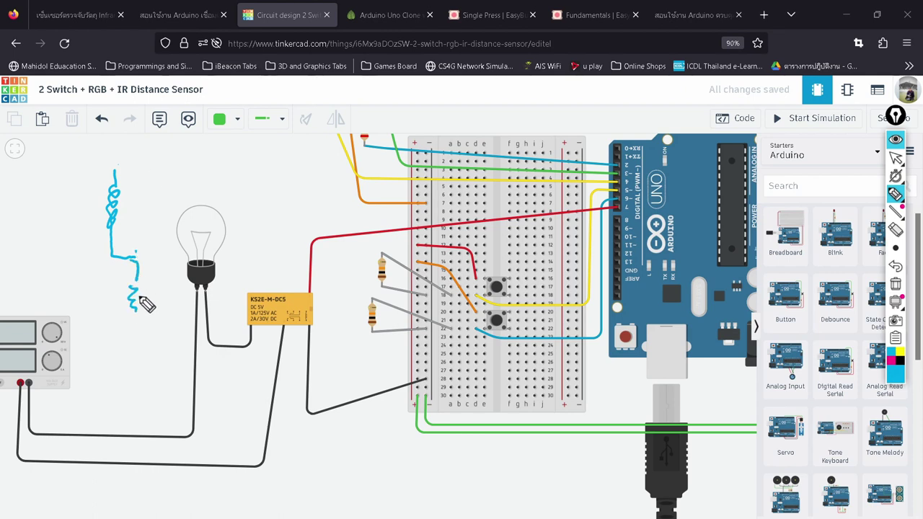
left_click_drag(117, 166, 190, 163)
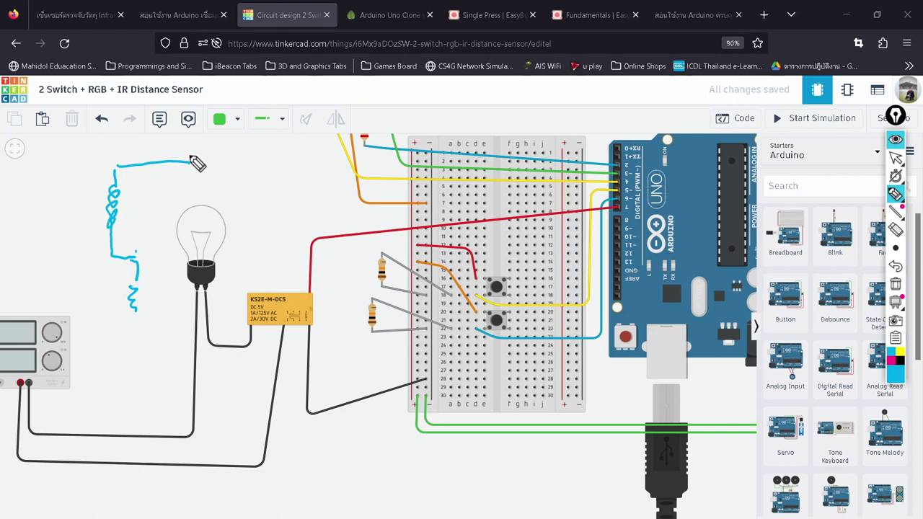
left_click_drag(226, 143, 235, 163)
left_click_drag(230, 148, 228, 175)
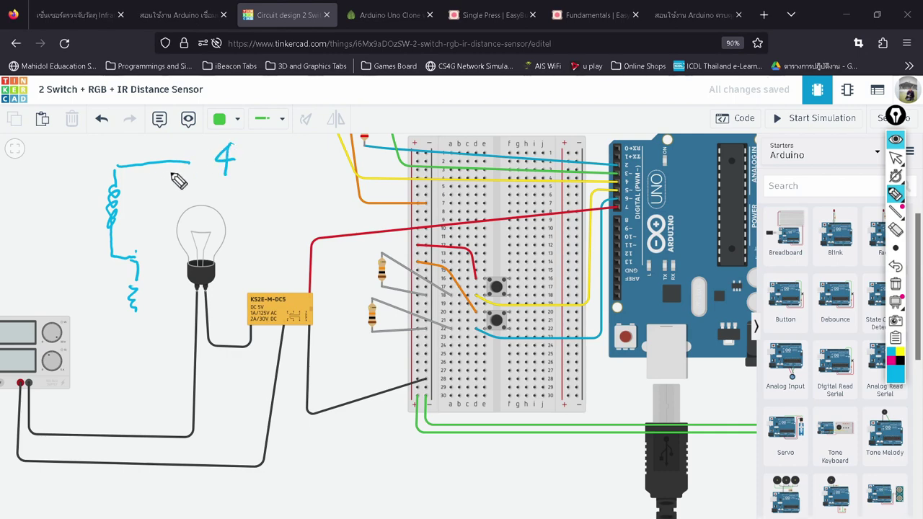
left_click(252, 148)
mouse_move(251, 149)
left_mouse_down()
mouse_move(275, 168)
mouse_move(277, 155)
mouse_move(275, 163)
mouse_move(305, 166)
left_mouse_up()
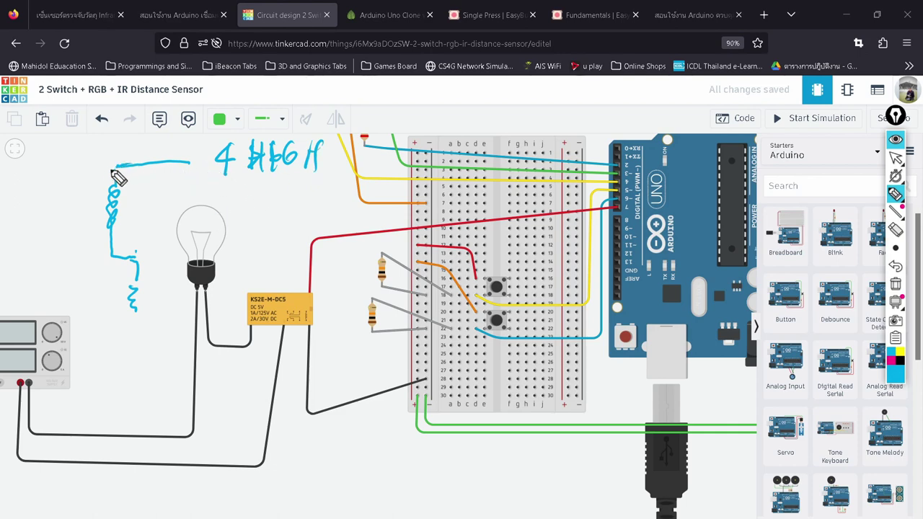
Trace the current path through the sketched coil to ground and draw the relay core and closing switch contact beside it
mouse_move(185, 169)
left_mouse_down()
mouse_move(138, 190)
mouse_move(127, 218)
mouse_move(148, 256)
mouse_move(152, 284)
left_mouse_up()
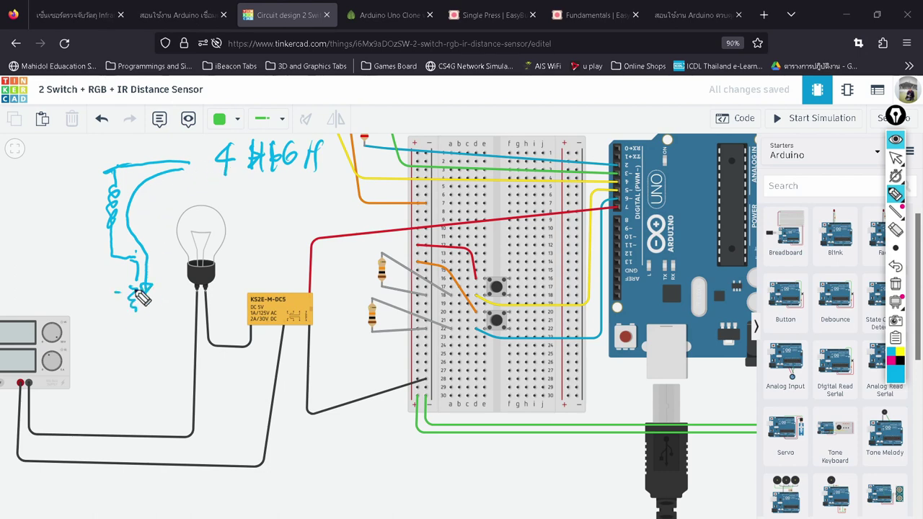
left_click_drag(140, 298, 124, 302)
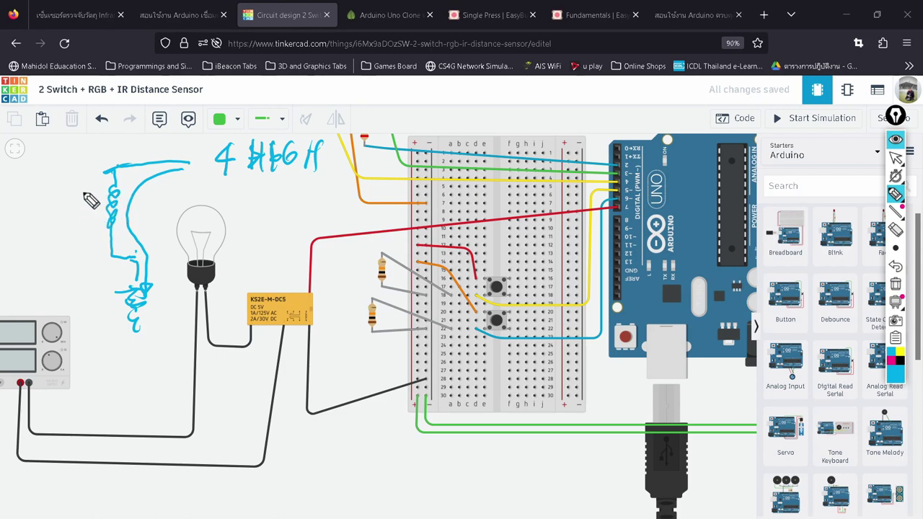
mouse_move(89, 175)
left_mouse_down()
mouse_move(82, 228)
mouse_move(66, 221)
mouse_move(59, 176)
mouse_move(44, 177)
mouse_move(55, 212)
mouse_move(63, 141)
left_mouse_up()
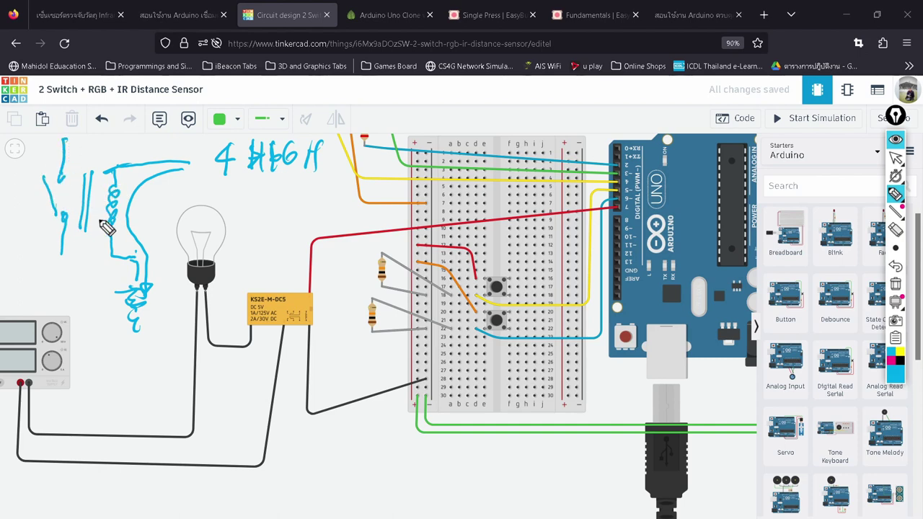
left_click_drag(30, 193, 68, 185)
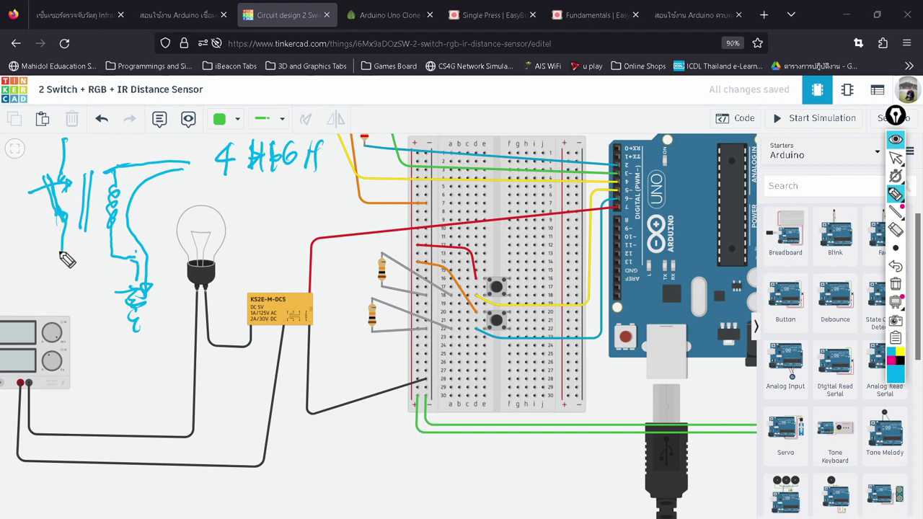
Add terminal circles and a 22V label to the sketched contact, and clear all annotations from the circuit
mouse_move(62, 255)
left_mouse_down()
mouse_move(55, 260)
mouse_move(69, 262)
mouse_move(62, 249)
left_mouse_up()
left_click_drag(62, 142, 59, 149)
mouse_move(9, 291)
left_mouse_down()
mouse_move(45, 264)
mouse_move(42, 290)
mouse_move(52, 301)
left_mouse_up()
mouse_move(55, 289)
left_mouse_down()
mouse_move(81, 304)
mouse_move(87, 284)
left_mouse_up()
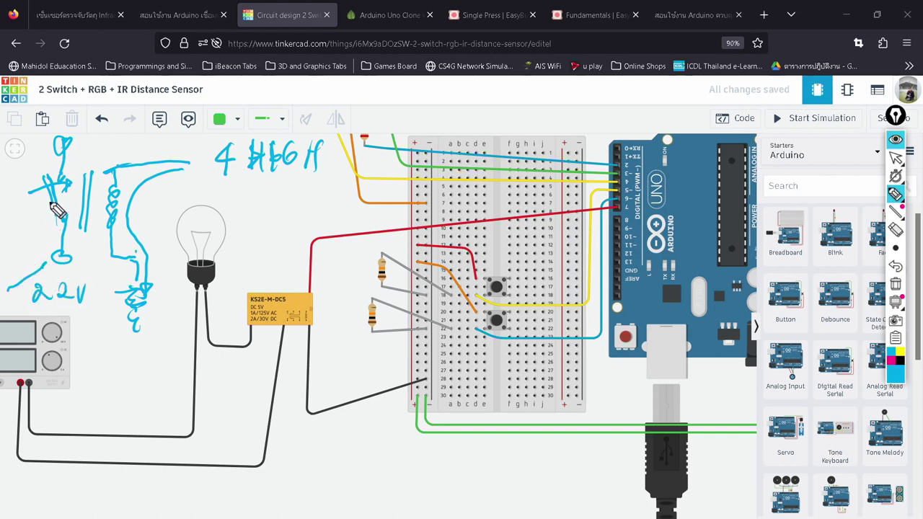
left_click_drag(34, 144, 34, 157)
left_click(895, 283)
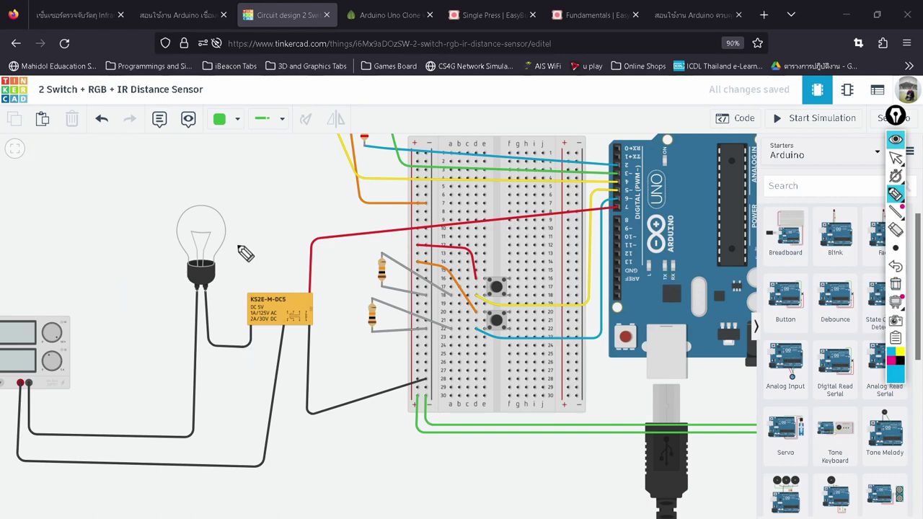
key("Escape")
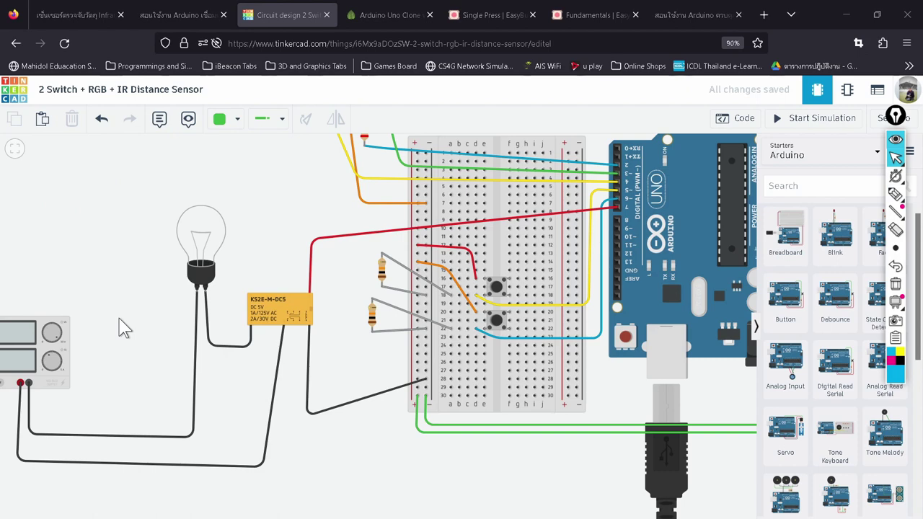
Return to the cybertice.com article and view the full Arduino Uno, relay module and 220V bulb wiring diagram
left_click_drag(122, 328, 185, 324)
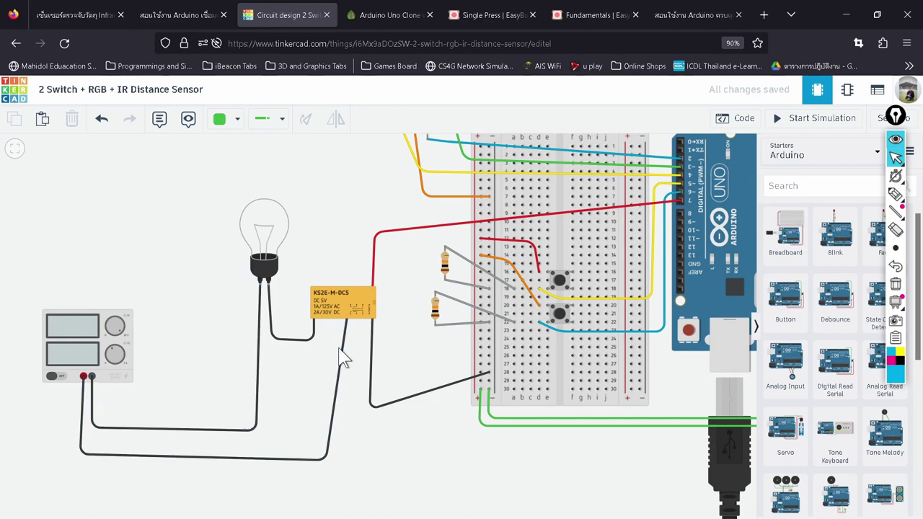
left_click(677, 10)
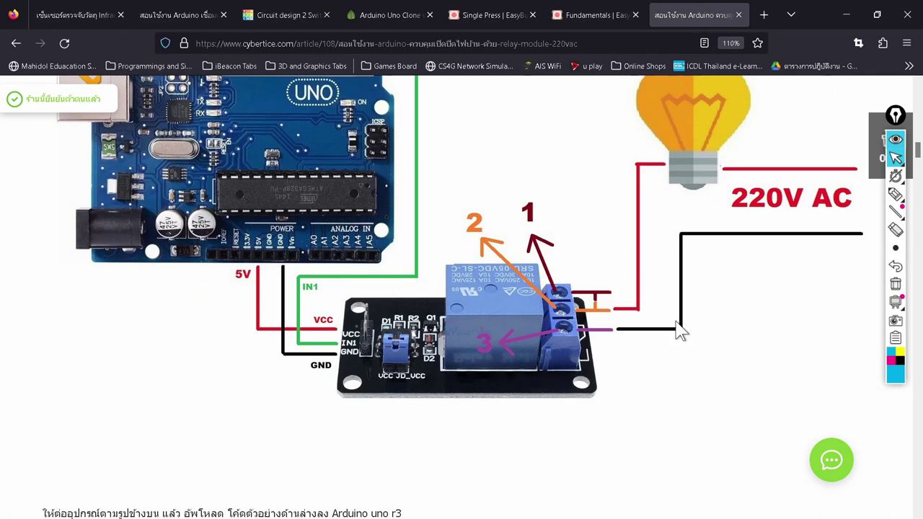
scroll(721, 317, "up", 2)
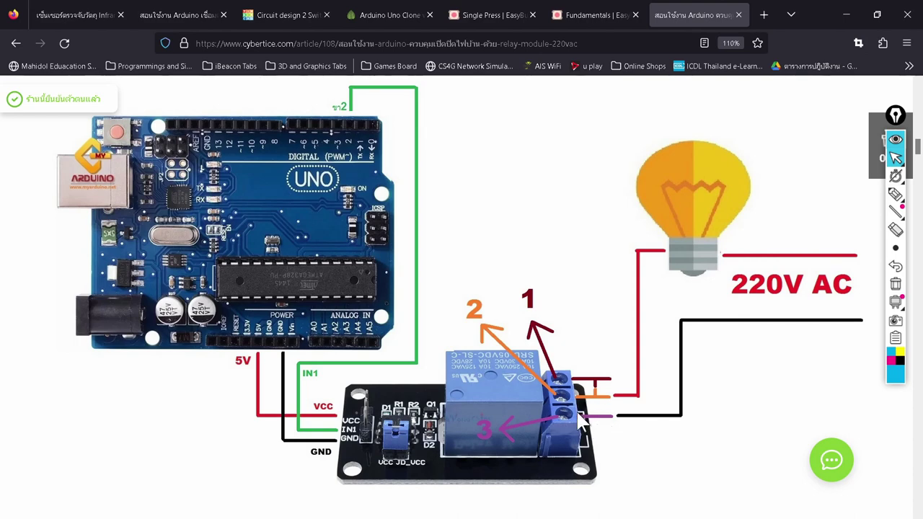
key("h")
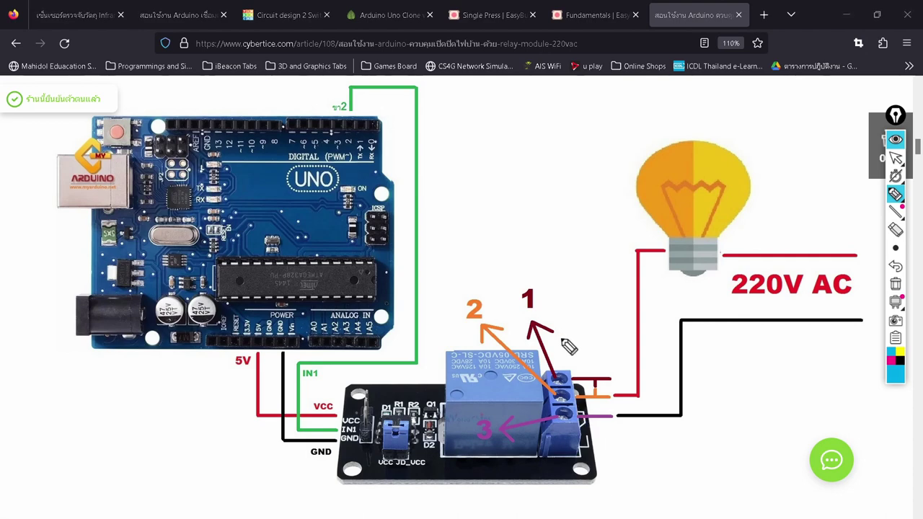
mouse_move(562, 336)
left_mouse_down()
mouse_move(580, 315)
mouse_move(594, 333)
mouse_move(600, 317)
left_mouse_up()
mouse_move(607, 460)
left_mouse_down()
mouse_move(623, 441)
mouse_move(648, 458)
left_mouse_up()
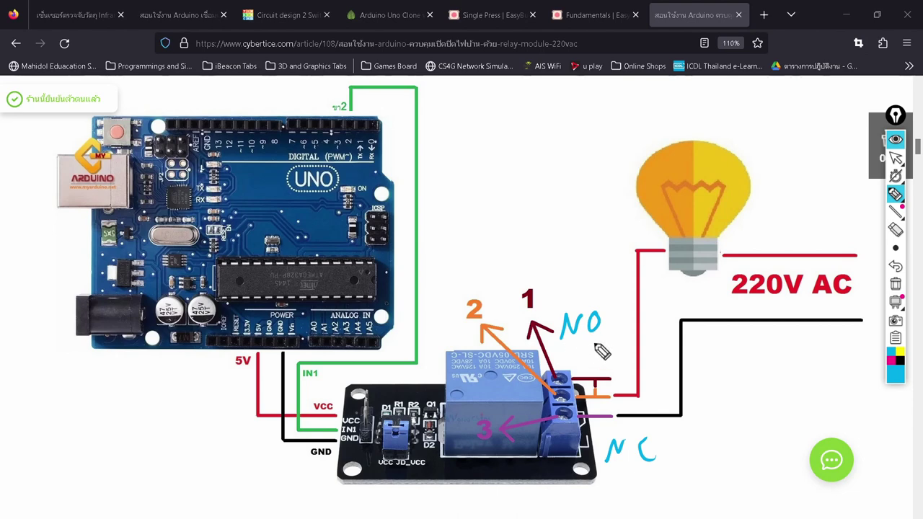
left_click_drag(644, 451, 655, 441)
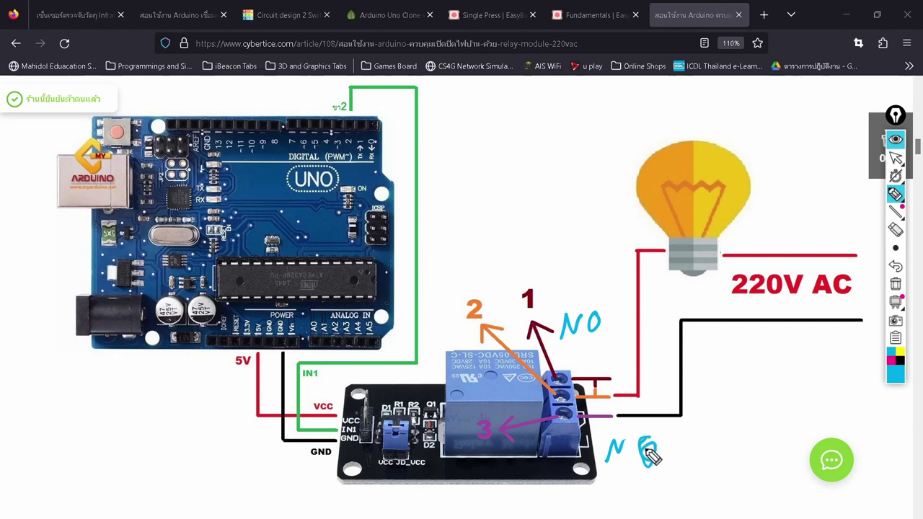
left_click(895, 284)
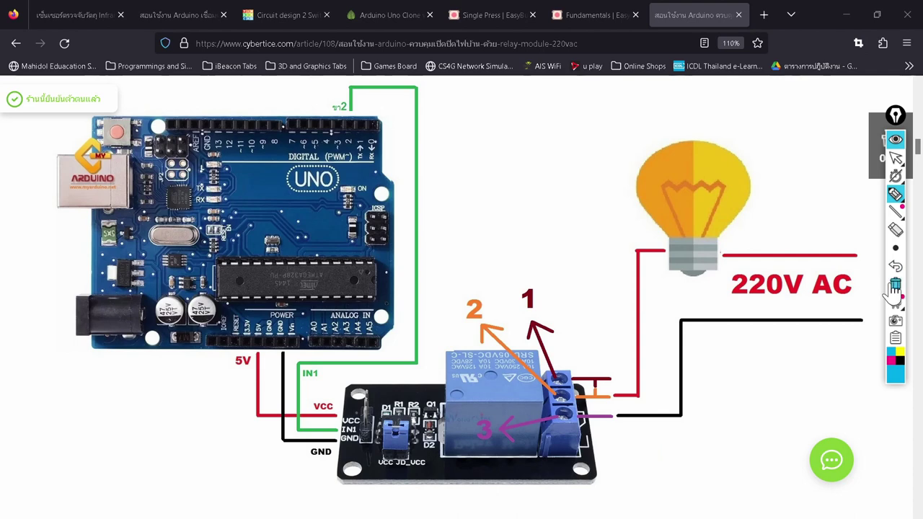
Label relay terminal 1 NC and terminal 3 NO, and mark the IN1 signal, the relay coil and the contact between terminals 2 and 3
mouse_move(560, 353)
left_mouse_down()
mouse_move(613, 332)
mouse_move(615, 340)
left_mouse_up()
mouse_move(591, 453)
left_mouse_down()
mouse_move(617, 442)
mouse_move(626, 454)
mouse_move(634, 437)
mouse_move(611, 441)
left_mouse_up()
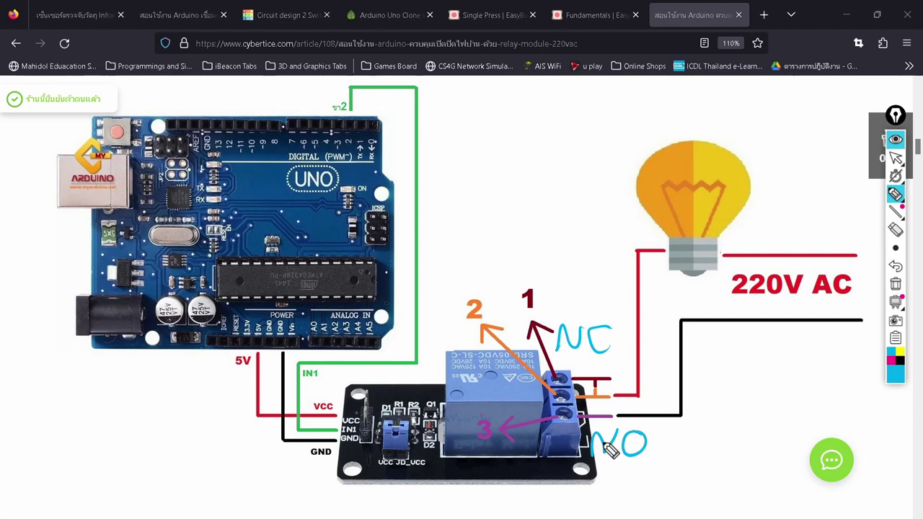
mouse_move(301, 426)
left_mouse_down()
mouse_move(303, 364)
mouse_move(417, 358)
mouse_move(416, 334)
left_mouse_up()
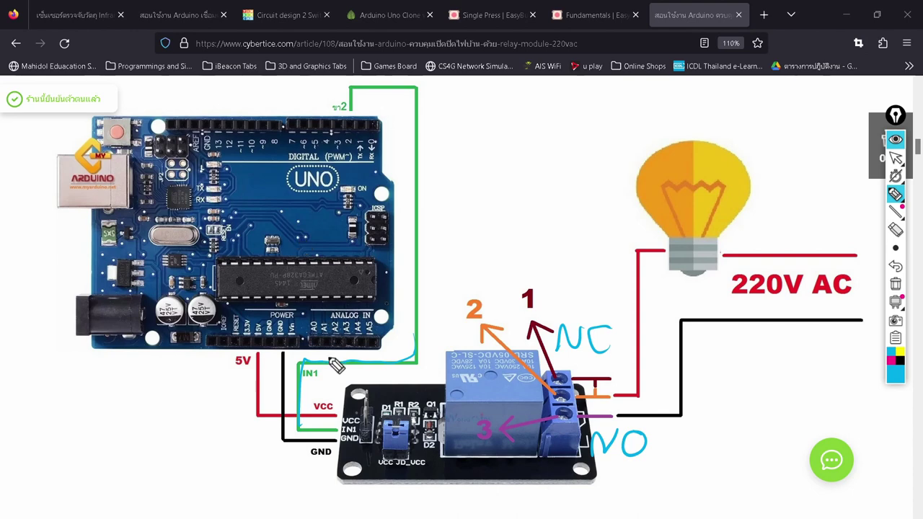
mouse_move(329, 377)
left_mouse_down()
mouse_move(300, 407)
mouse_move(343, 418)
mouse_move(341, 368)
left_mouse_up()
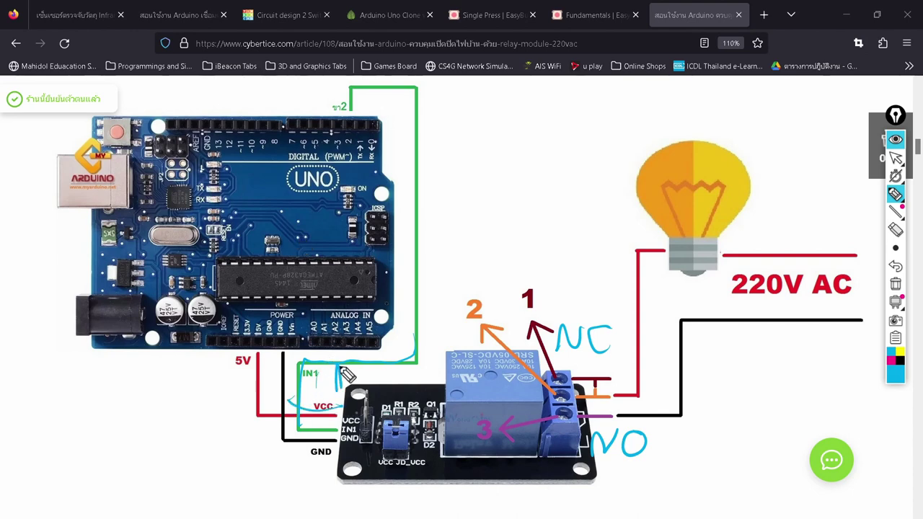
mouse_move(484, 426)
left_mouse_down()
mouse_move(508, 408)
mouse_move(504, 369)
mouse_move(504, 391)
mouse_move(516, 357)
mouse_move(502, 393)
mouse_move(513, 389)
left_mouse_up()
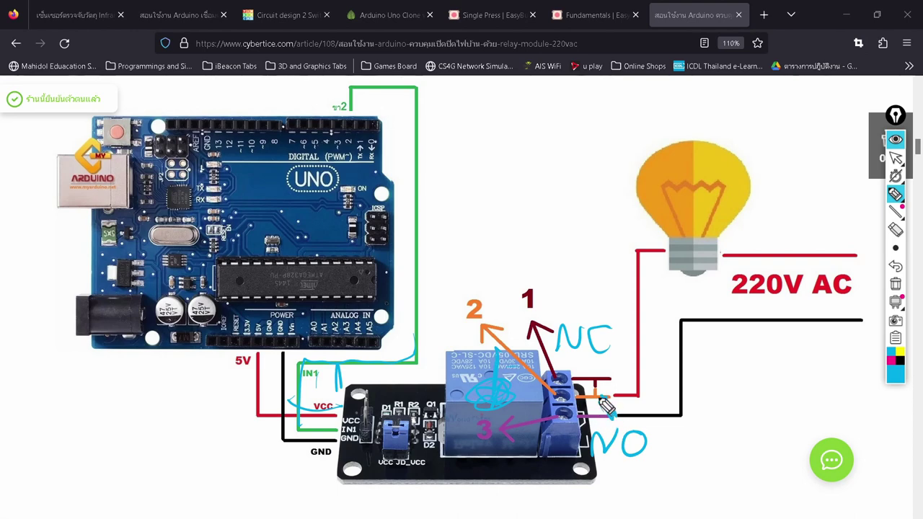
mouse_move(608, 408)
left_mouse_down()
mouse_move(597, 402)
mouse_move(612, 412)
left_mouse_up()
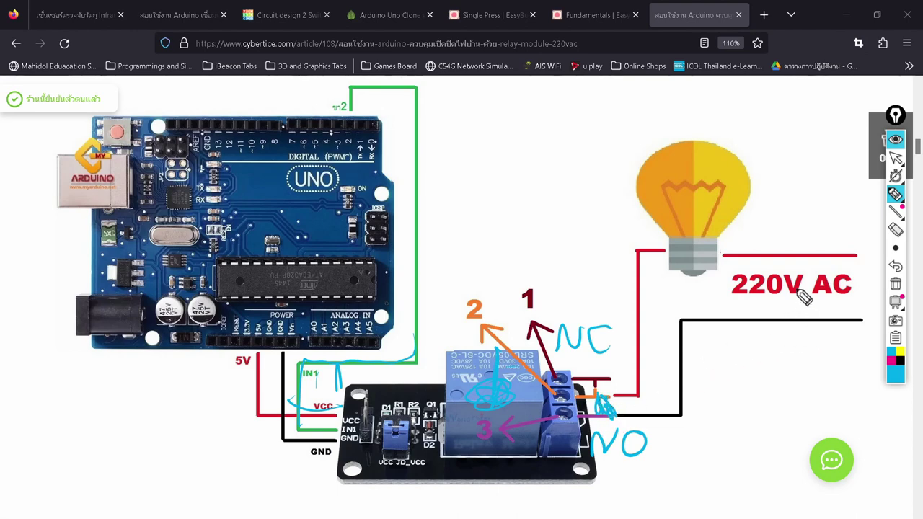
Trace the 220V AC circuit through the bulb and relay contacts, and draw light rays around the bulb
mouse_move(836, 254)
left_mouse_down()
mouse_move(738, 197)
mouse_move(715, 124)
mouse_move(606, 134)
mouse_move(592, 202)
mouse_move(620, 265)
mouse_move(583, 378)
mouse_move(594, 431)
mouse_move(702, 398)
mouse_move(757, 339)
mouse_move(824, 341)
left_mouse_up()
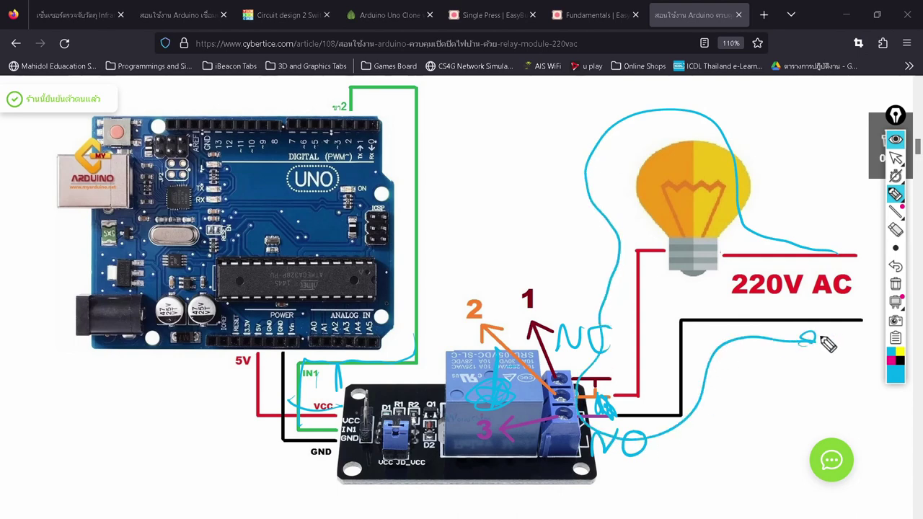
mouse_move(693, 176)
left_mouse_down()
mouse_move(672, 204)
mouse_move(711, 195)
left_mouse_up()
left_click_drag(735, 157, 772, 128)
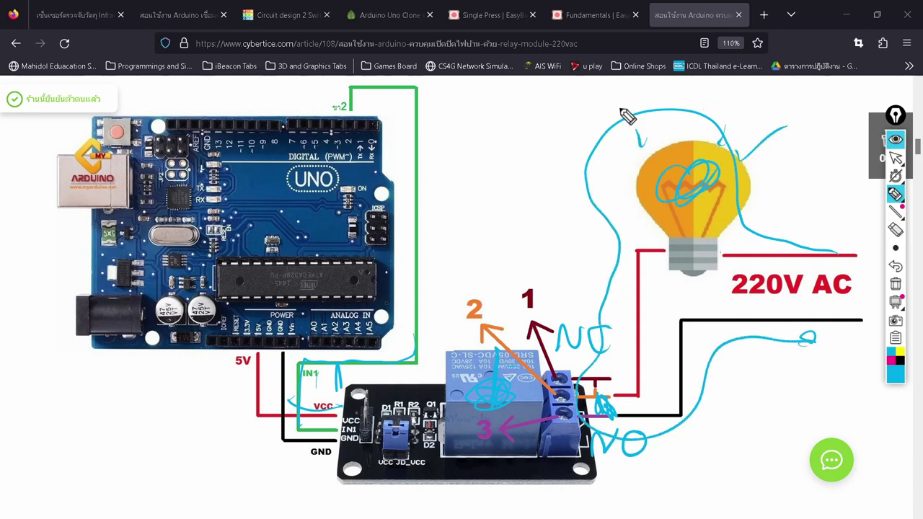
mouse_move(622, 111)
left_mouse_down()
mouse_move(623, 147)
mouse_move(526, 170)
mouse_move(556, 211)
left_mouse_up()
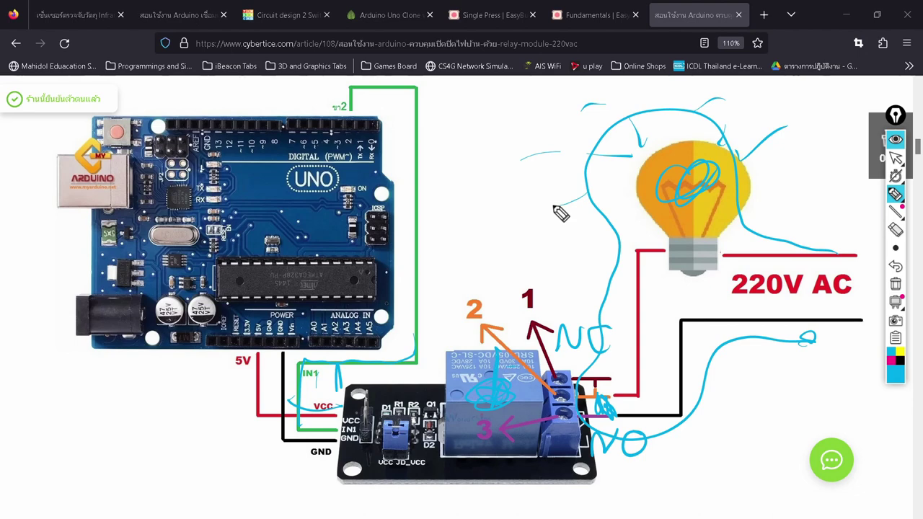
Draw two dividing lines through the relay module, and clear all annotations from the wiring diagram
mouse_move(451, 211)
left_mouse_down()
mouse_move(400, 495)
mouse_move(375, 518)
left_mouse_up()
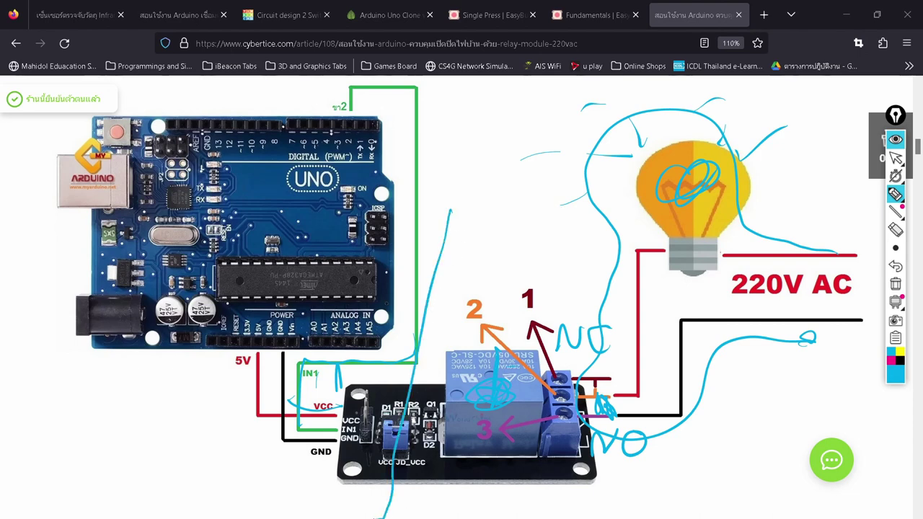
left_click_drag(500, 139, 489, 517)
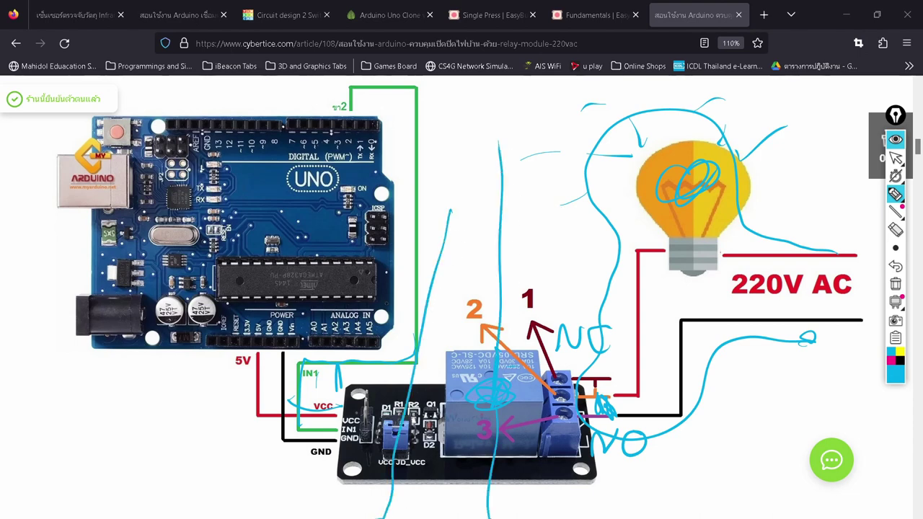
left_click(895, 283)
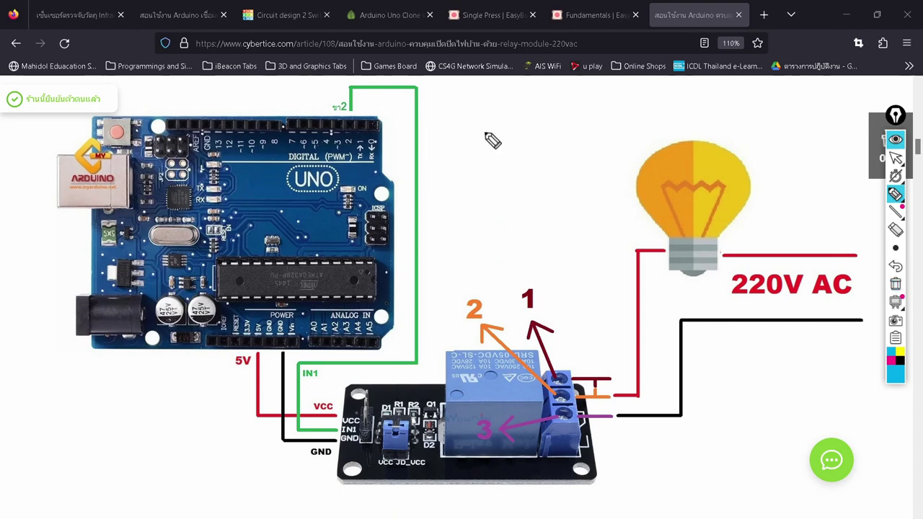
Draw a vertical dividing line through the relay, outline the 220V bulb side and label it POWER
left_click_drag(490, 130, 496, 517)
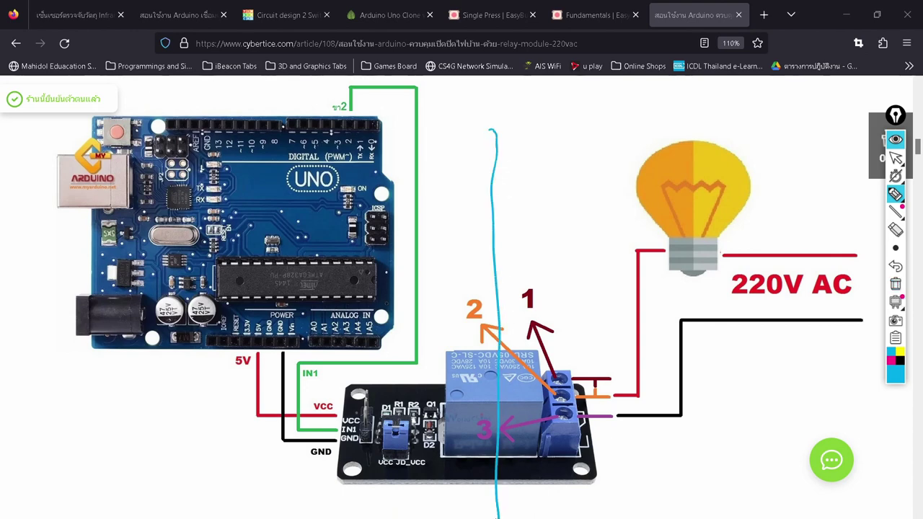
mouse_move(582, 322)
left_mouse_down()
mouse_move(540, 434)
mouse_move(668, 492)
mouse_move(749, 476)
left_mouse_up()
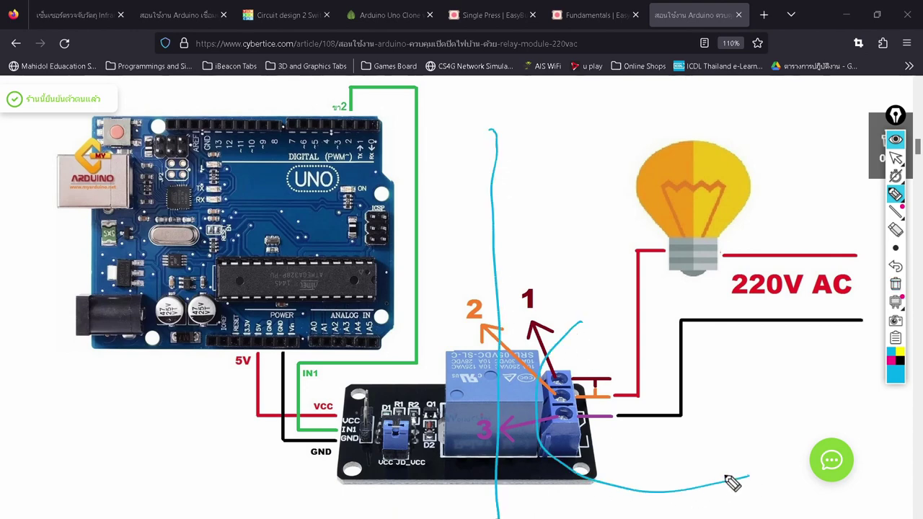
mouse_move(557, 328)
left_mouse_down()
mouse_move(623, 114)
mouse_move(657, 136)
left_mouse_up()
mouse_move(652, 105)
left_mouse_down()
mouse_move(776, 108)
mouse_move(789, 128)
mouse_move(824, 123)
mouse_move(805, 113)
left_mouse_up()
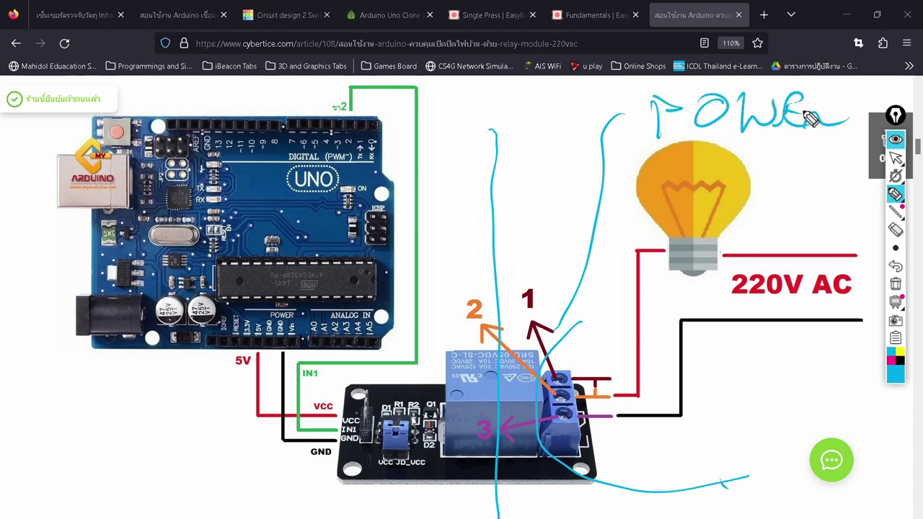
Draw a second dividing line through the relay with an arrow towards the Arduino side, and label that side CONTROL
mouse_move(465, 90)
left_mouse_down()
mouse_move(472, 296)
mouse_move(458, 490)
left_mouse_up()
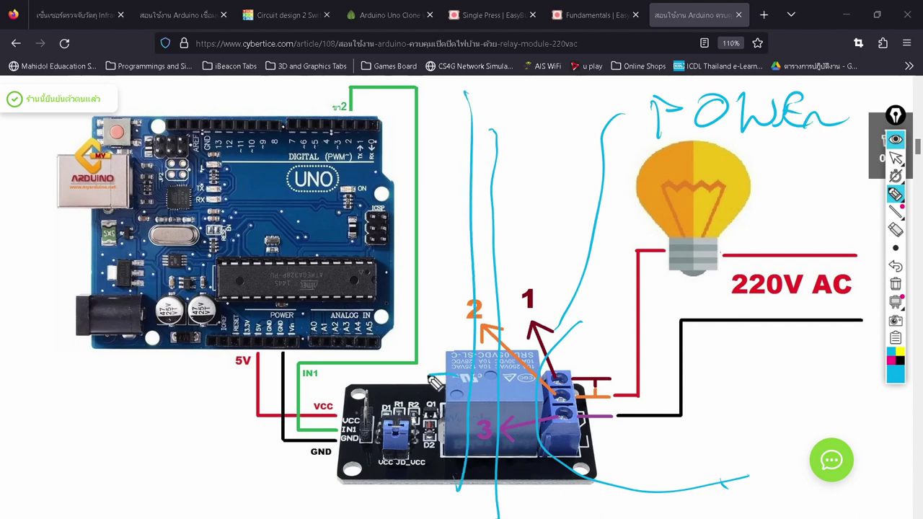
mouse_move(447, 375)
left_mouse_down()
mouse_move(186, 392)
mouse_move(108, 392)
left_mouse_up()
mouse_move(97, 443)
left_mouse_down()
mouse_move(137, 457)
mouse_move(153, 440)
mouse_move(171, 475)
mouse_move(186, 446)
mouse_move(183, 463)
mouse_move(223, 453)
mouse_move(225, 477)
mouse_move(244, 451)
mouse_move(283, 486)
left_mouse_up()
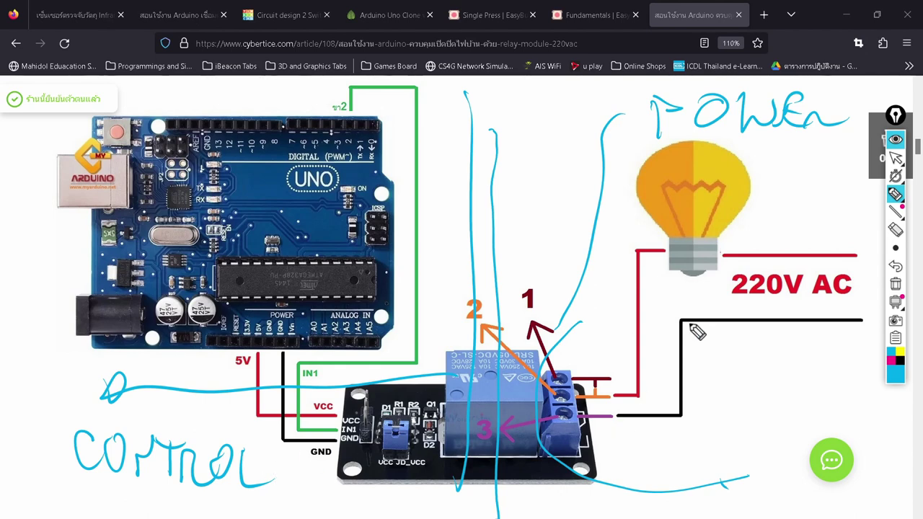
Clear all annotations from the wiring diagram and return from the drawing pen to the normal pointer
left_click(893, 288)
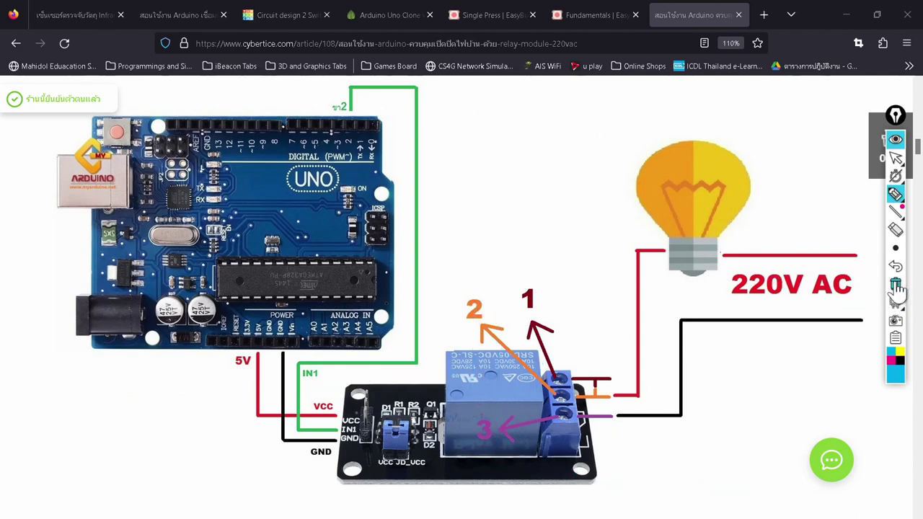
left_click(894, 158)
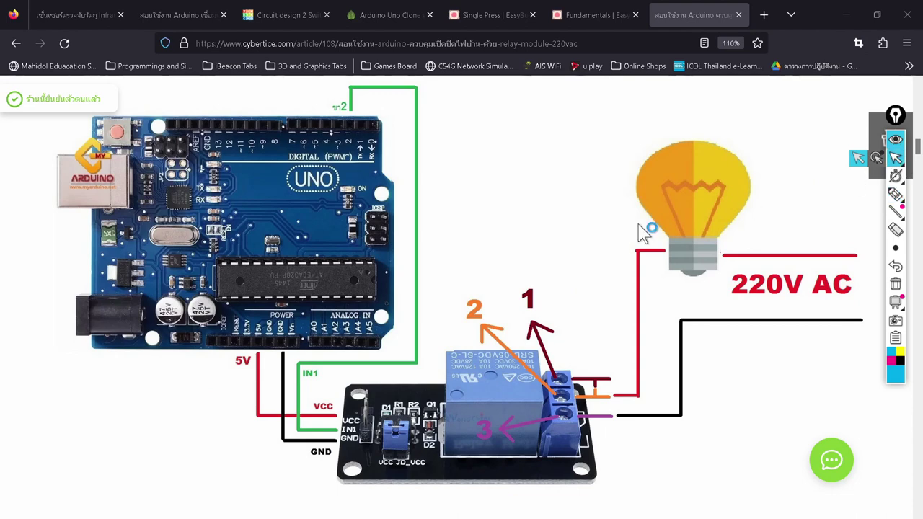
Switch to the Starter Kit code PDF in Xodo and search it for "relay"
key("alt+Tab")
key("Tab")
key("Tab")
key("Tab")
key("Tab")
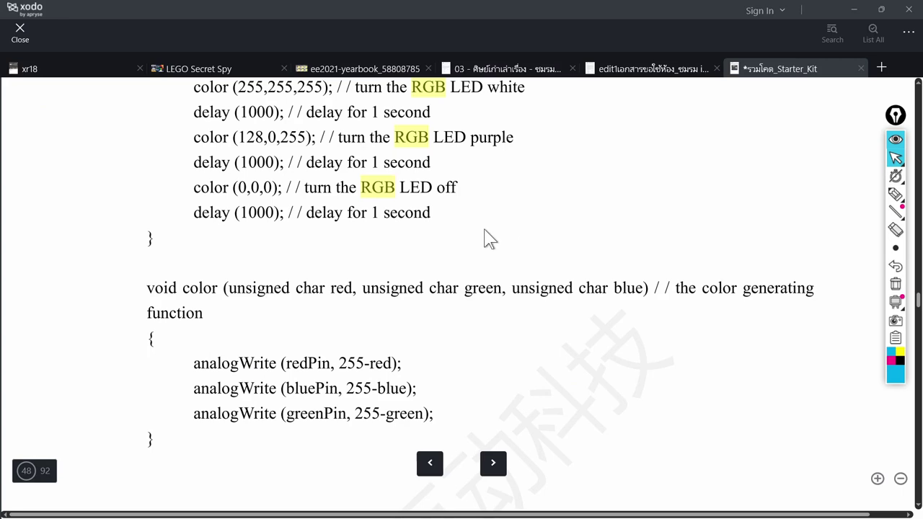
scroll(489, 238, "up", 10)
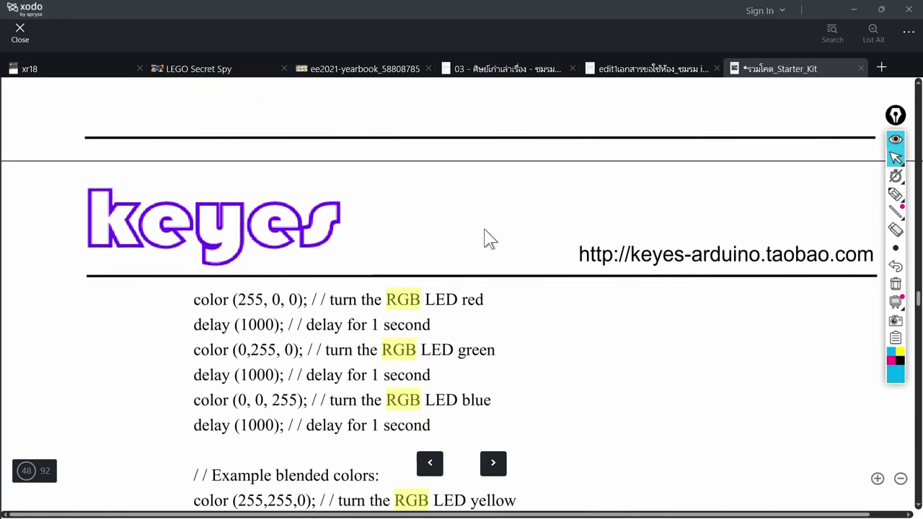
key("ctrl+f")
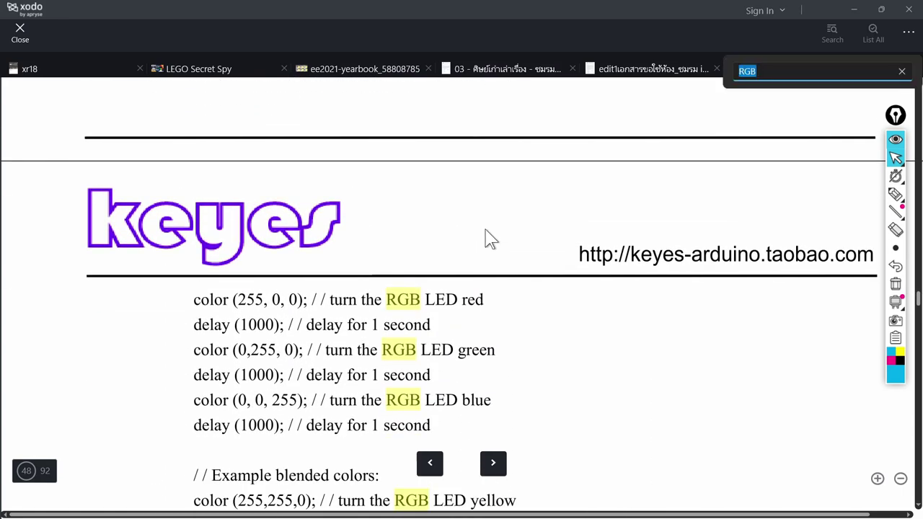
type("relay")
key("Return")
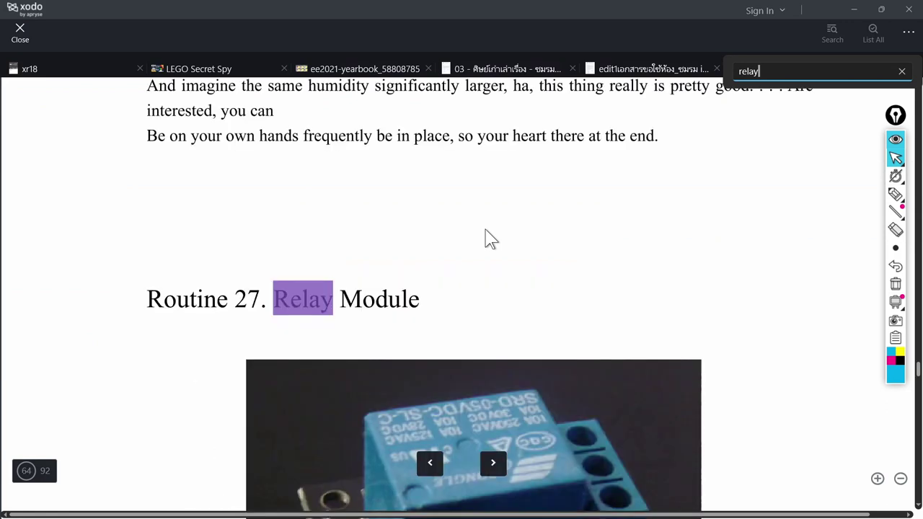
key("Escape")
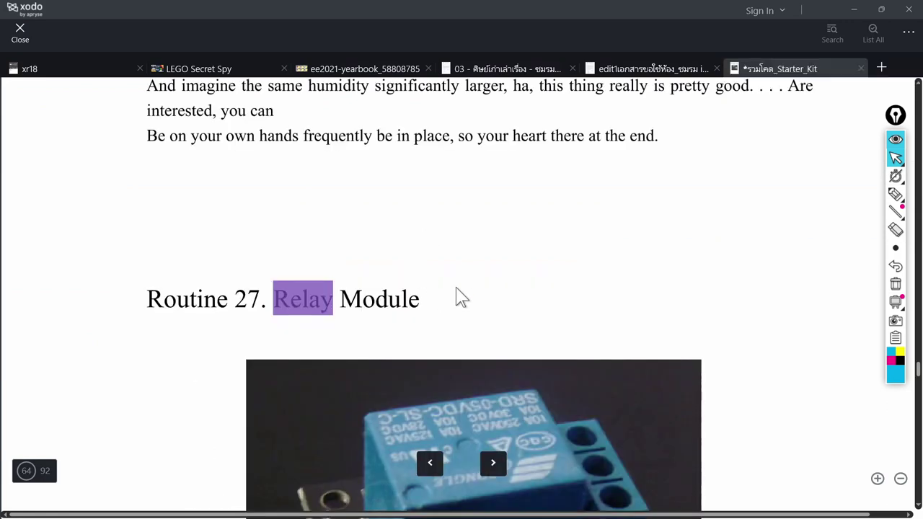
Read through the Relay Module section, from the module photo and pin description to the relay test program
scroll(457, 296, "down", 3)
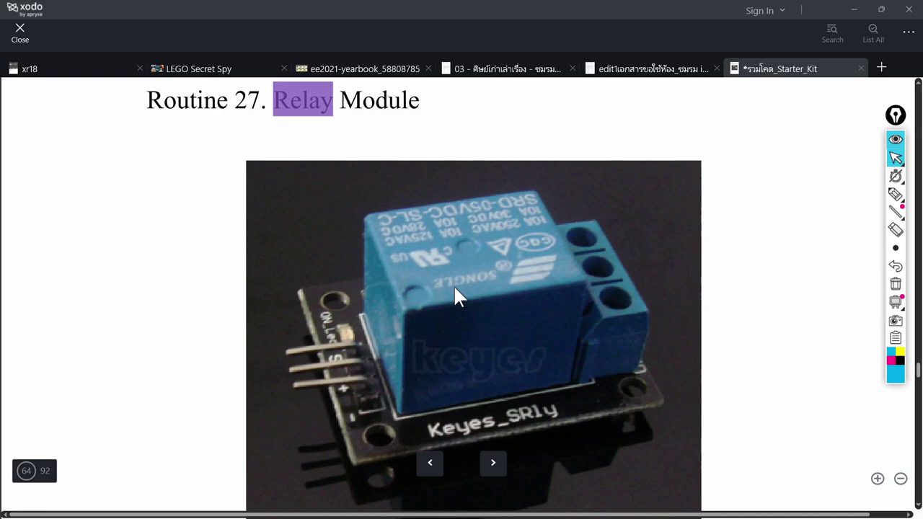
scroll(453, 285, "down", 10)
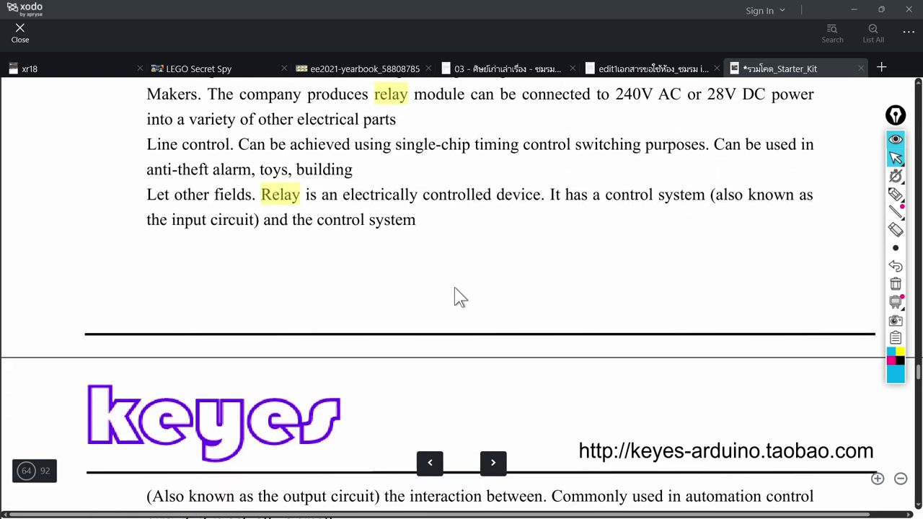
scroll(454, 289, "down", 15)
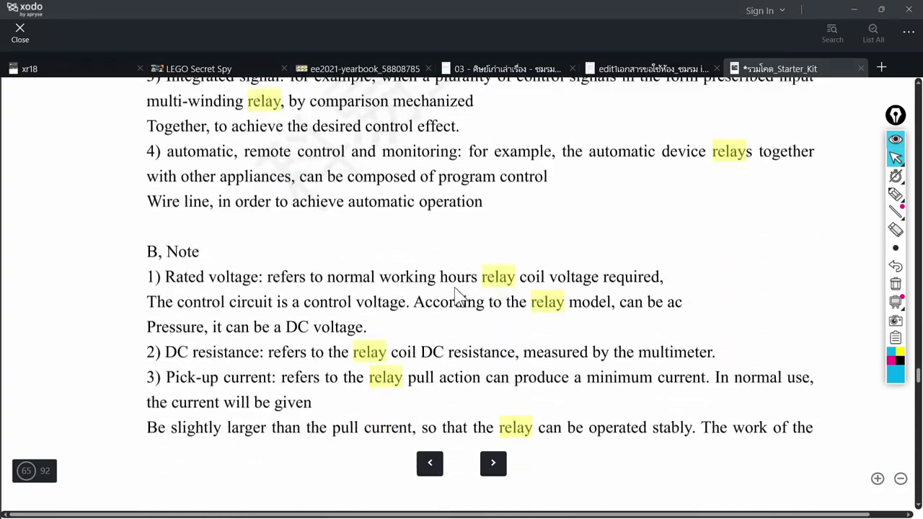
scroll(454, 291, "down", 15)
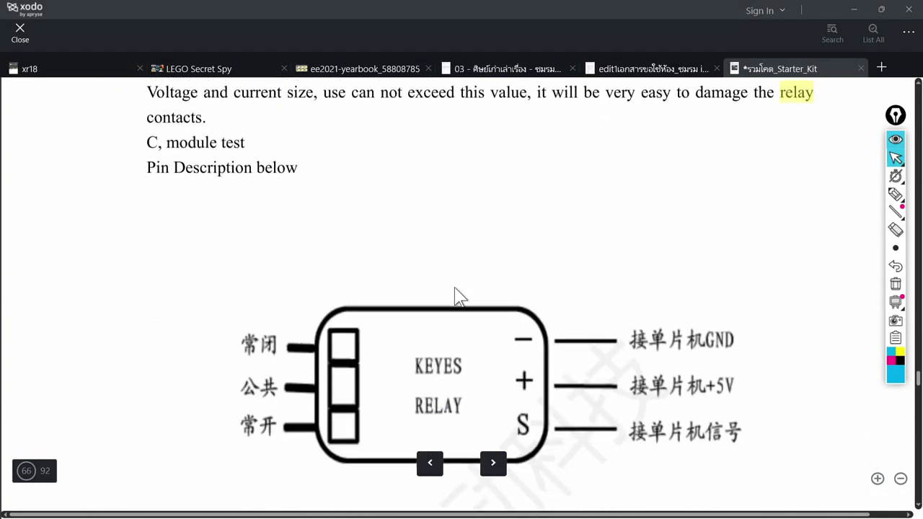
scroll(455, 296, "down", 4)
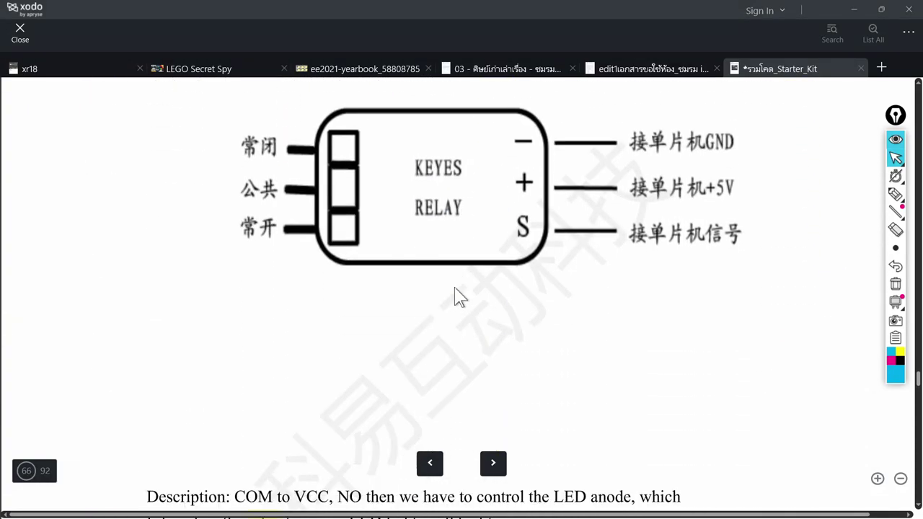
left_click(20, 35)
scroll(288, 180, "down", 5)
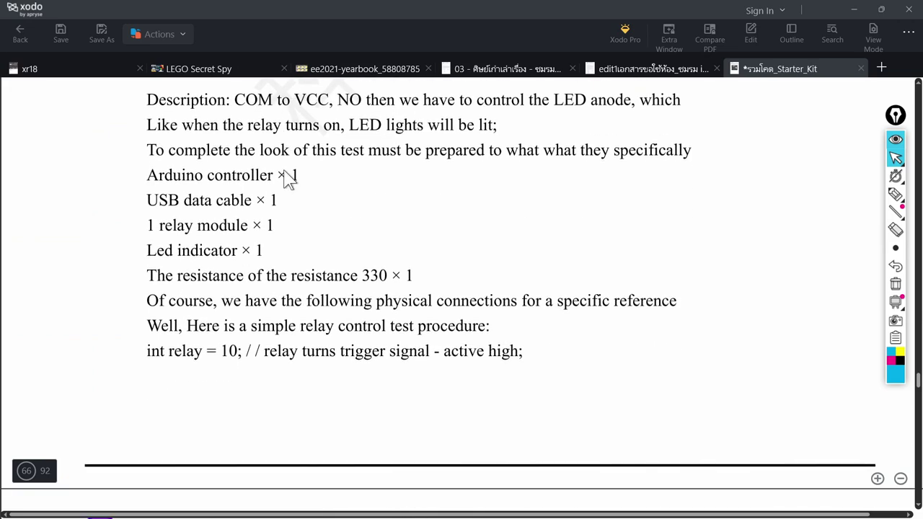
scroll(289, 179, "down", 10)
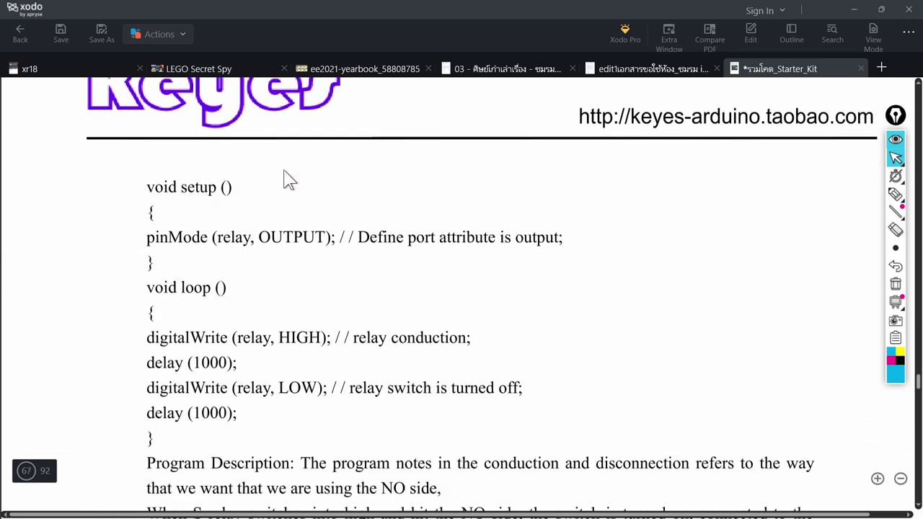
scroll(285, 179, "up", 2)
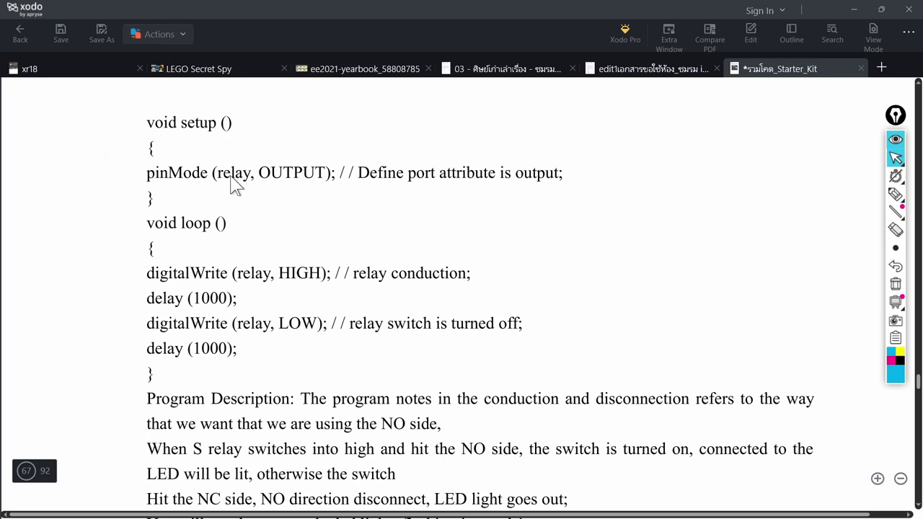
Switch to the Tinkercad circuit in Firefox and examine the relay control wire at Arduino pin D7
key("alt+Tab")
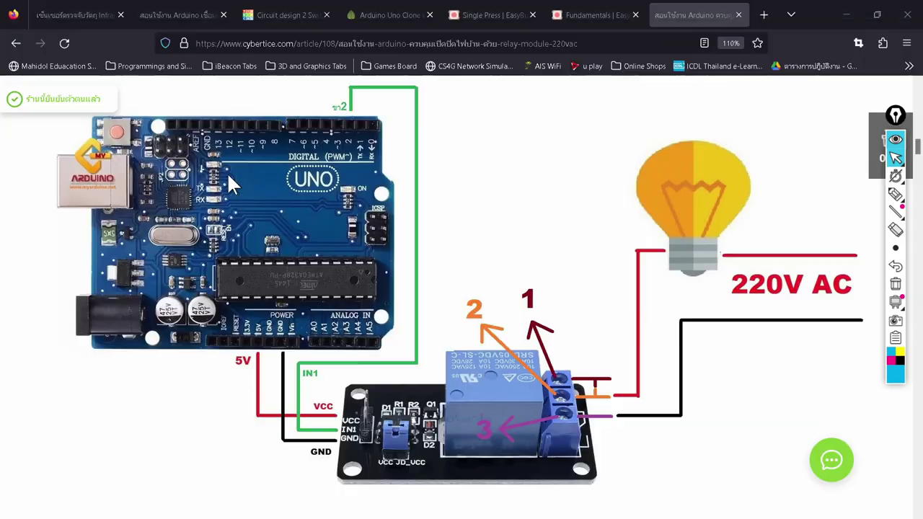
left_click(291, 14)
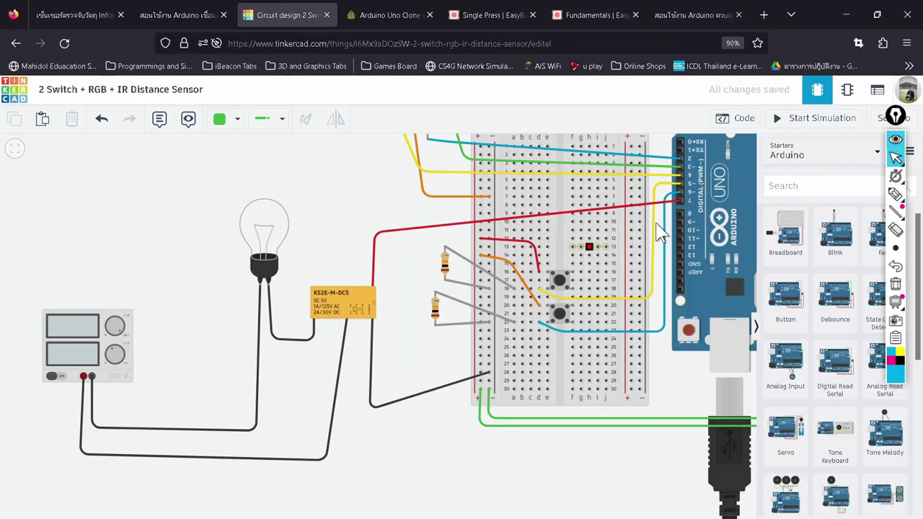
scroll(658, 213, "up", 3)
scroll(657, 213, "up", 3)
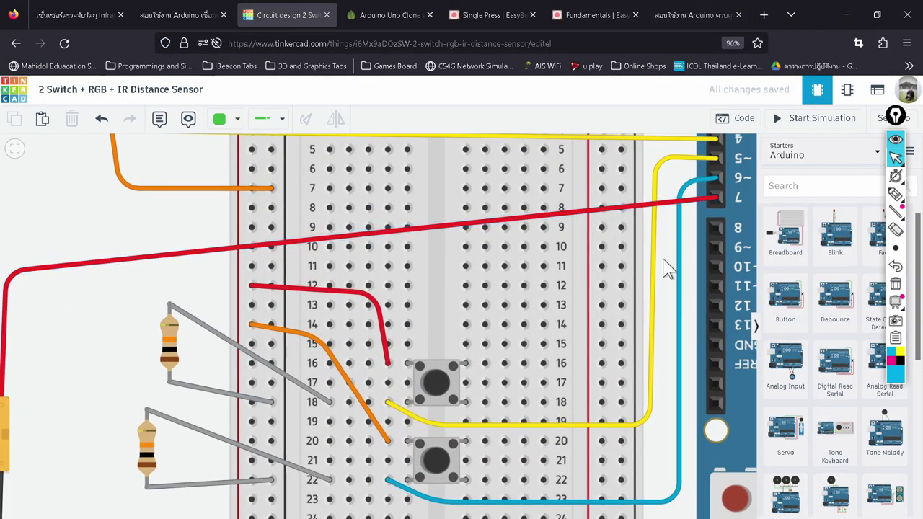
left_click_drag(627, 277, 497, 298)
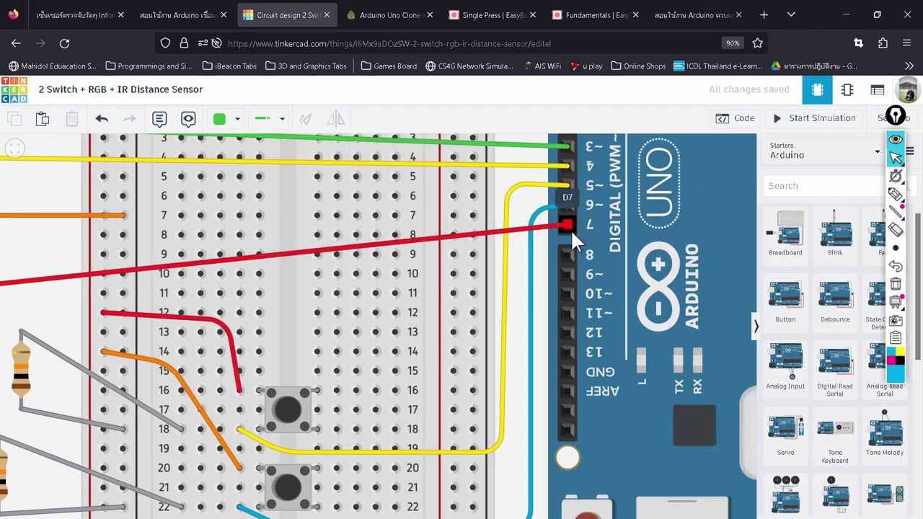
scroll(570, 229, "down", 2)
scroll(570, 232, "down", 2)
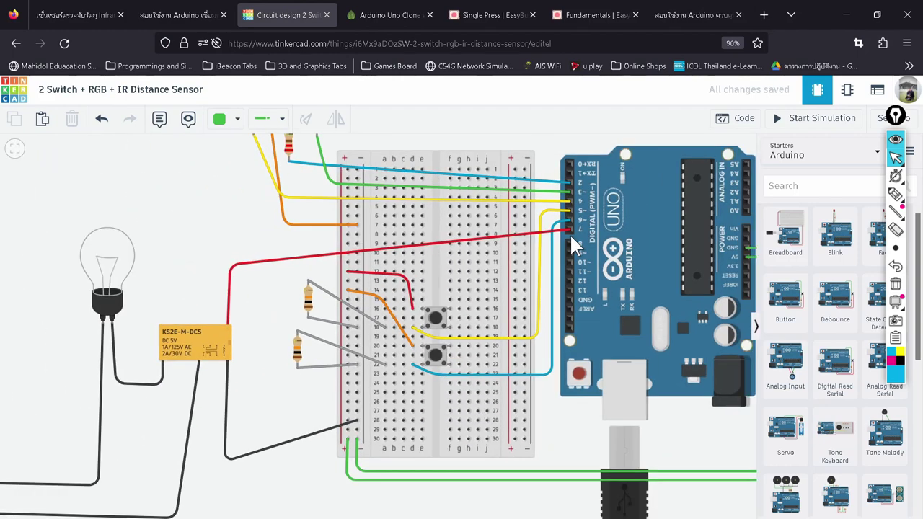
Review the relay HIGH/LOW code in the PDF, and examine the pushbuttons, RGB LED, relay and bulb wiring in the Tinkercad circuit
key("alt+Tab")
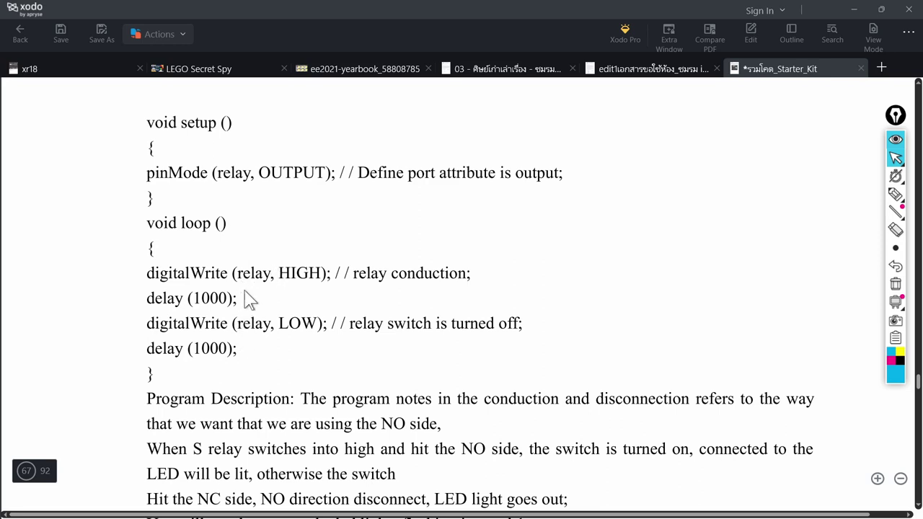
key("alt+Tab")
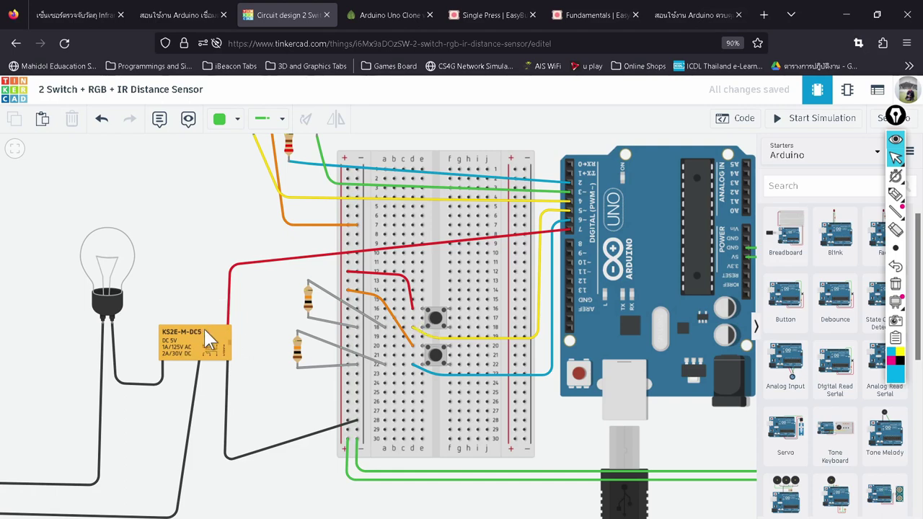
scroll(204, 332, "down", 2)
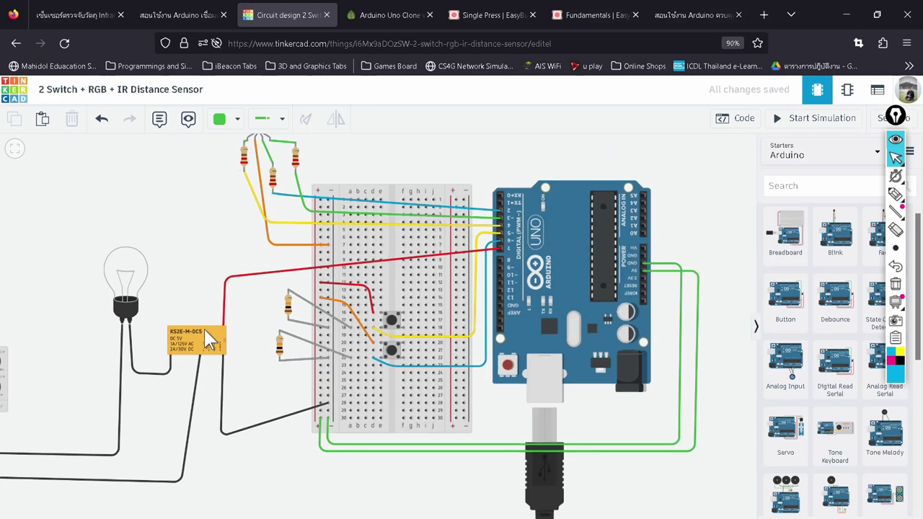
scroll(72, 301, "up", 1)
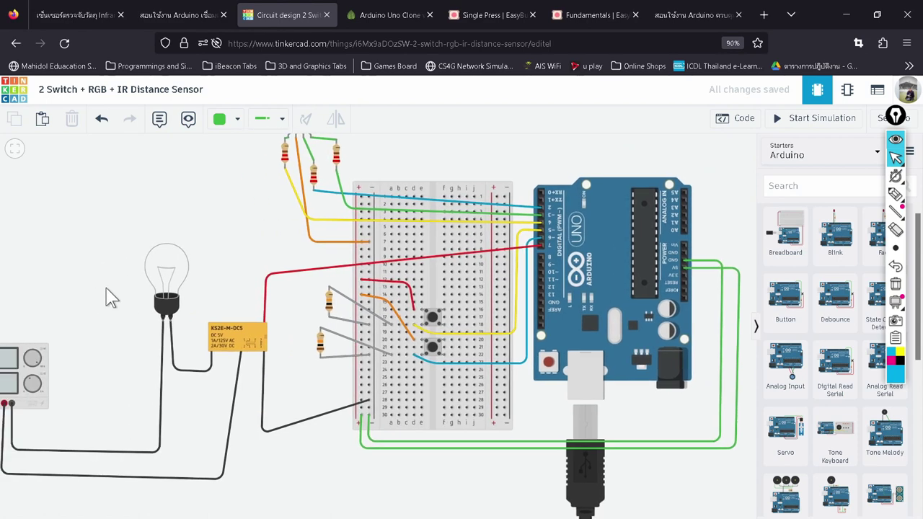
scroll(66, 305, "down", 1)
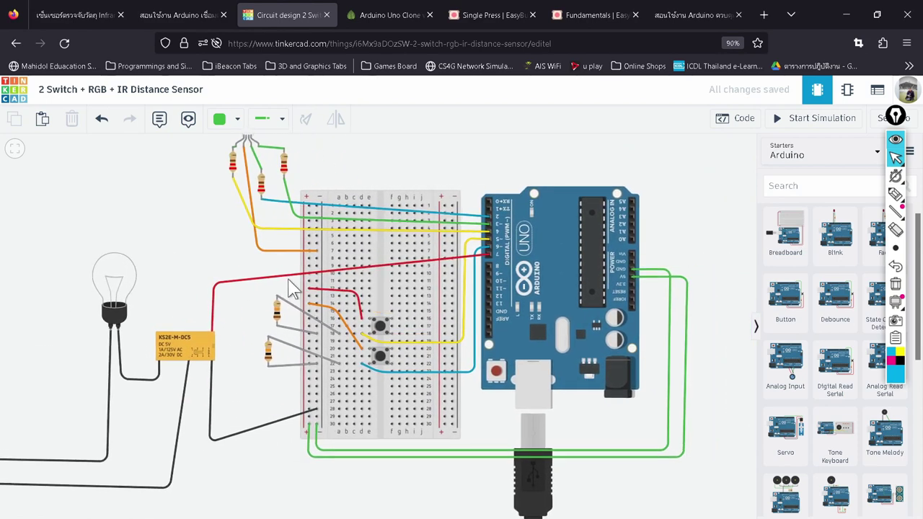
scroll(294, 266, "up", 2)
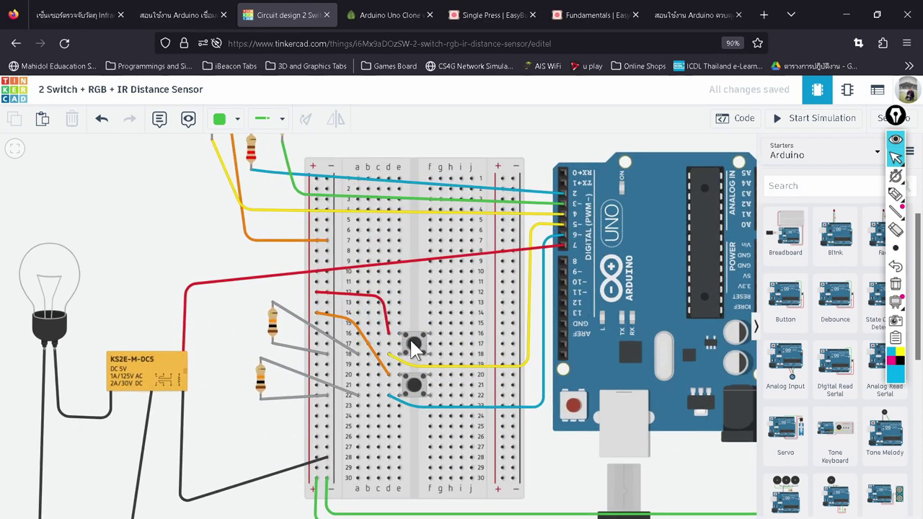
left_click_drag(155, 243, 181, 371)
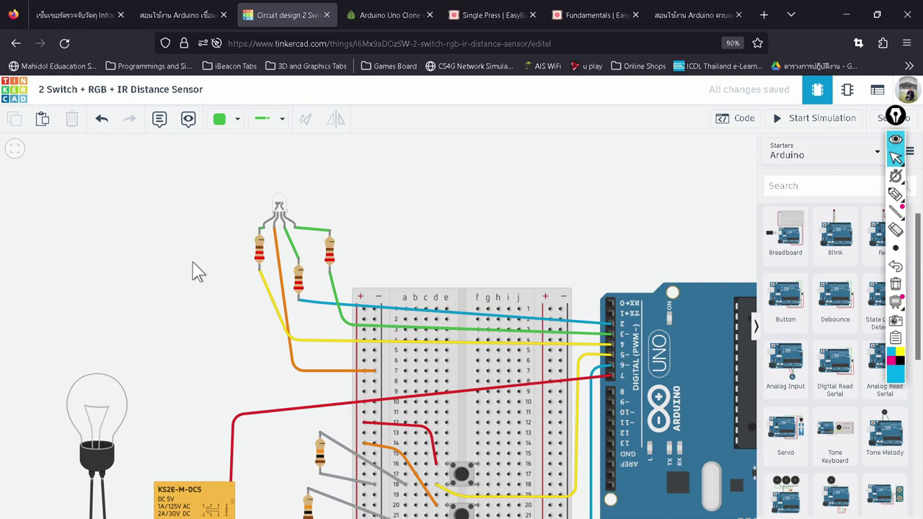
left_click_drag(185, 344, 91, 169)
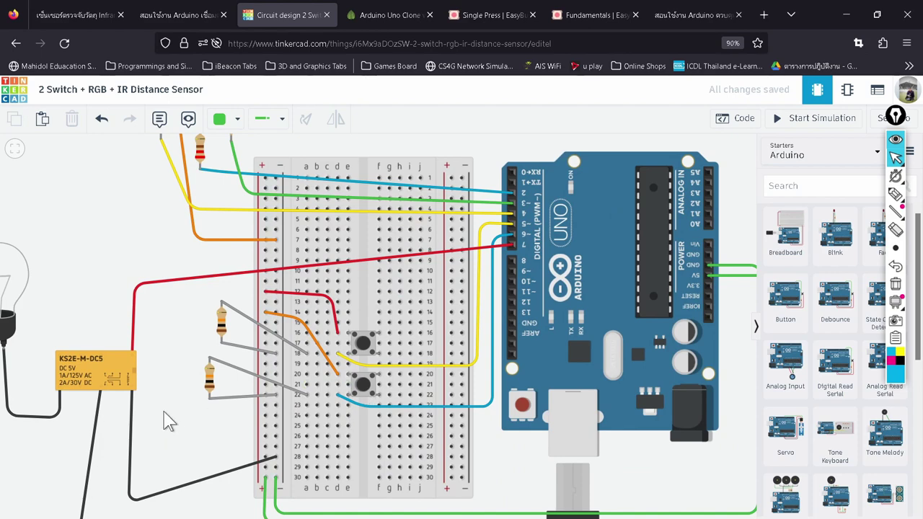
left_click_drag(165, 422, 397, 387)
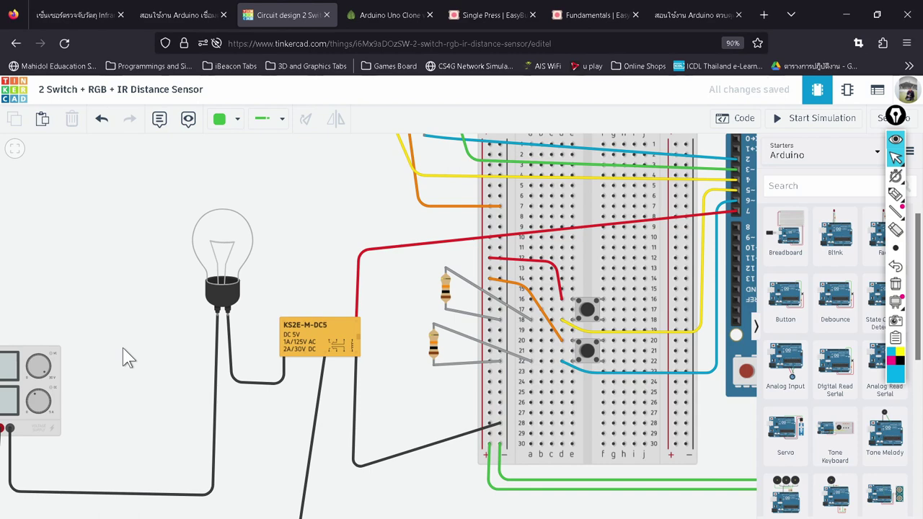
key("alt+Tab")
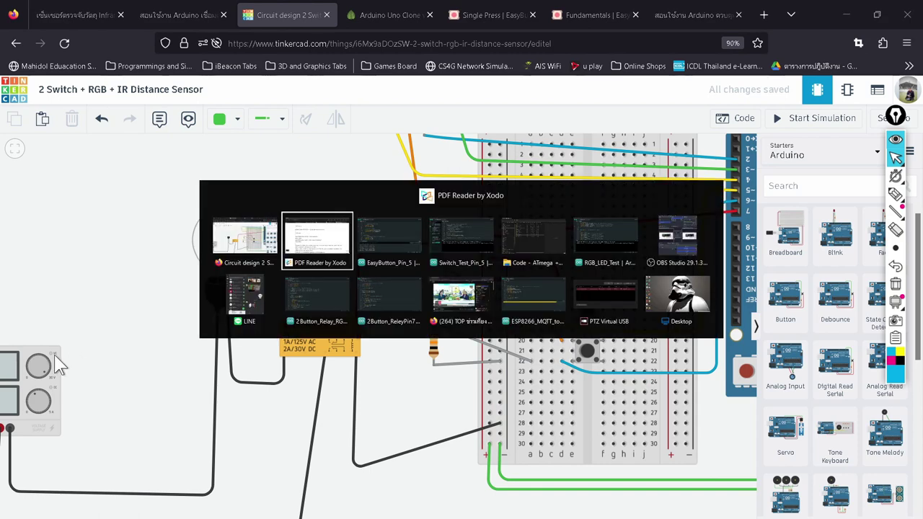
key("alt+Tab")
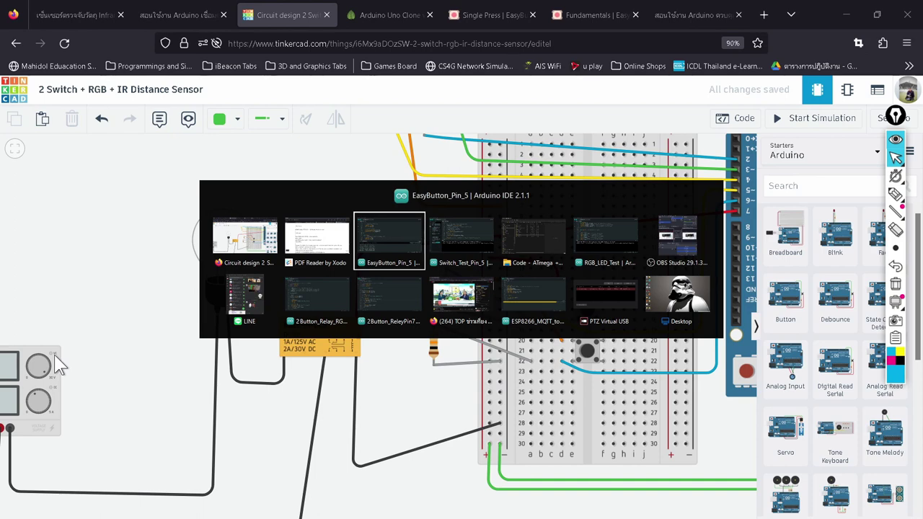
key("alt+Tab")
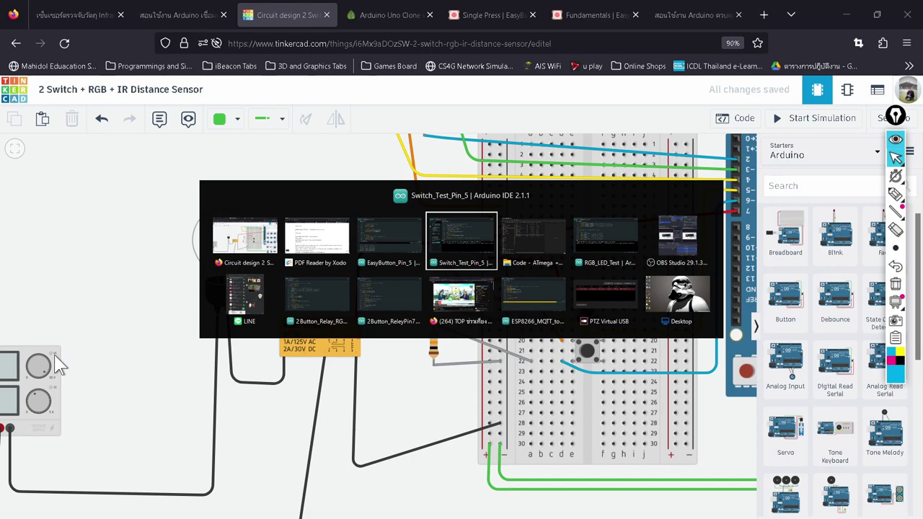
key("alt+Tab")
key("alt+Tab")
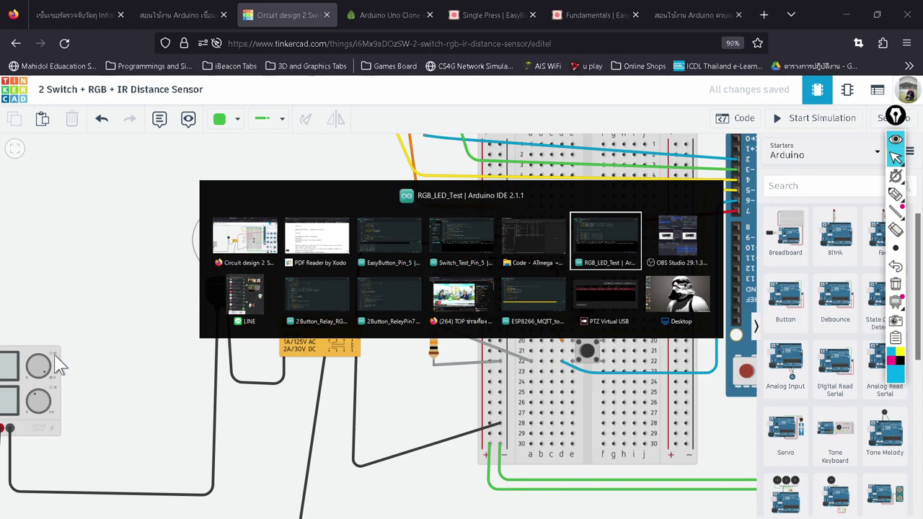
key("alt+Tab")
key("alt+Tab")
key("alt+Tab")
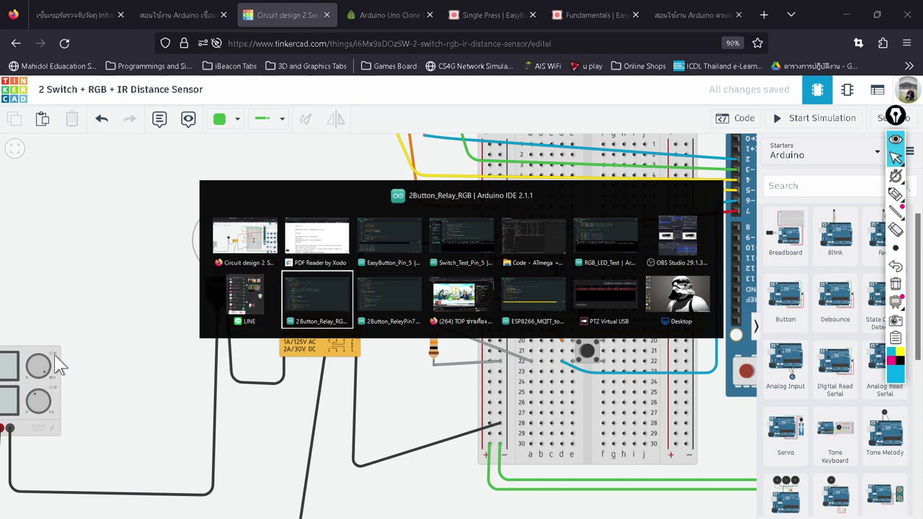
key("Escape")
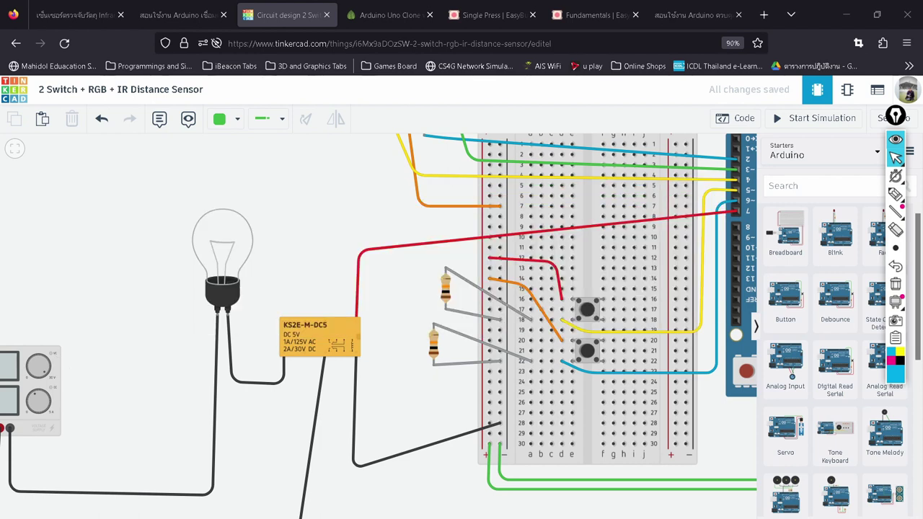
Switch to the Arduino IDE and examine the 2Button_Relay_RGB sketch's pin definitions, button callbacks, relay toggle logic and RGB color functions
left_click_drag(29, 103, 274, 104)
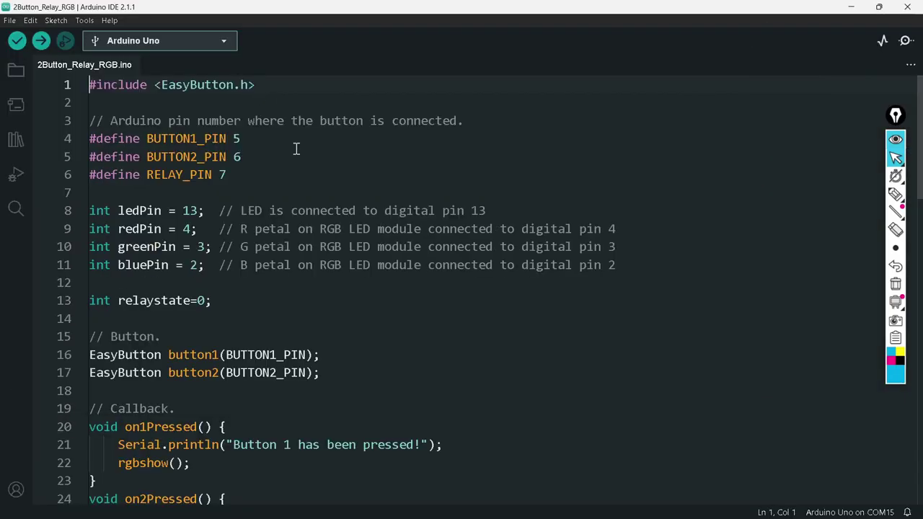
scroll(288, 208, "down", 10)
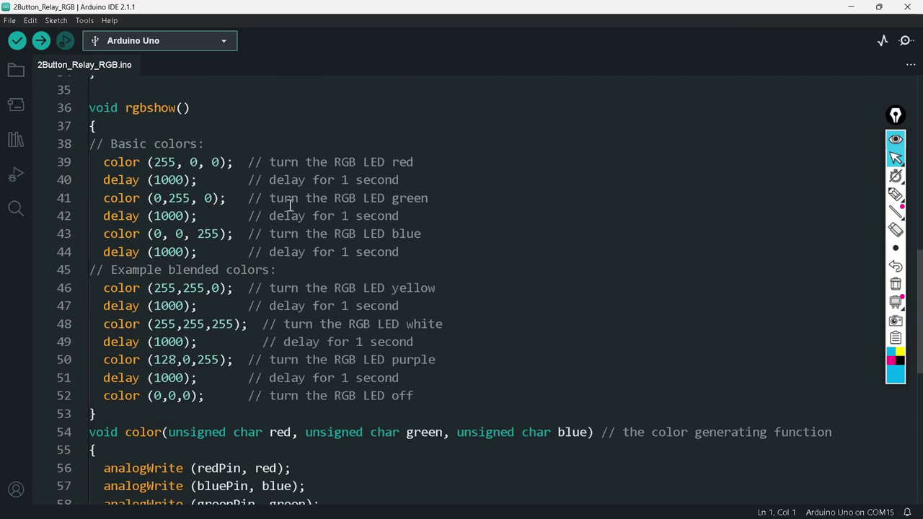
scroll(289, 206, "up", 10)
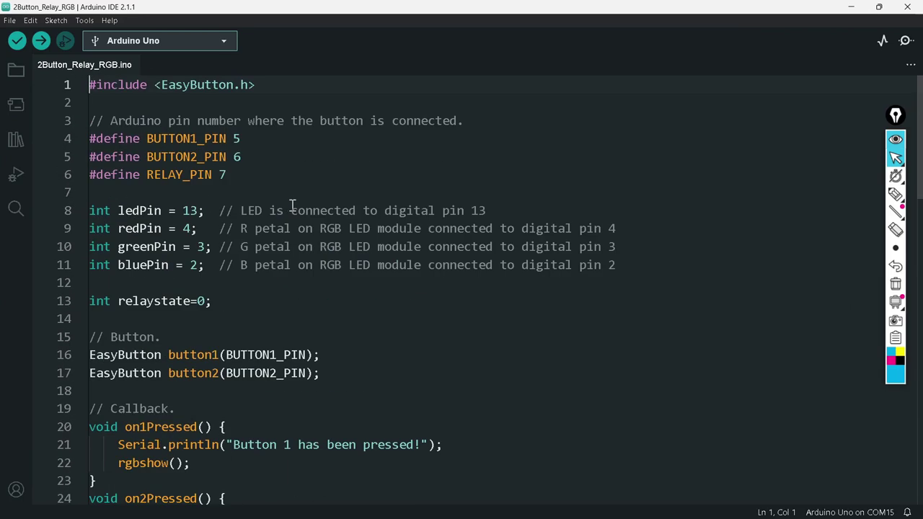
left_click(212, 138)
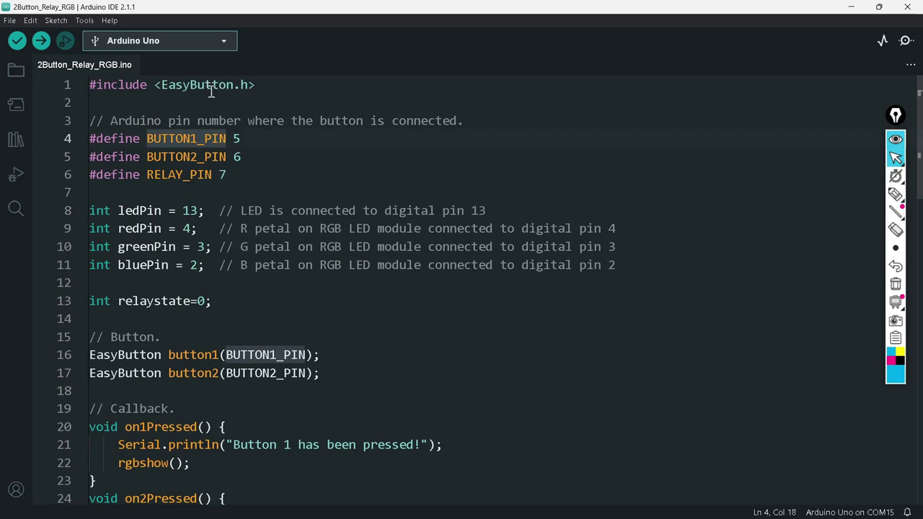
left_click(213, 174)
scroll(232, 194, "down", 4)
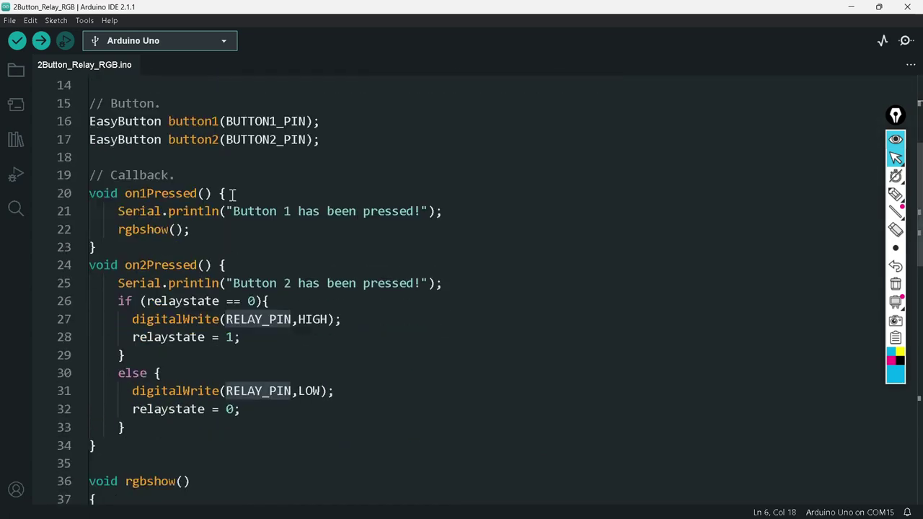
scroll(232, 194, "down", 6)
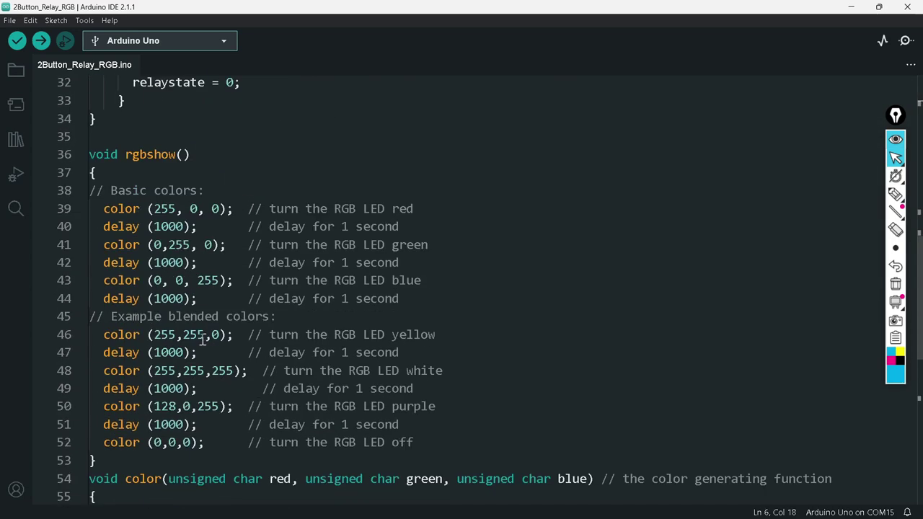
scroll(203, 339, "up", 10)
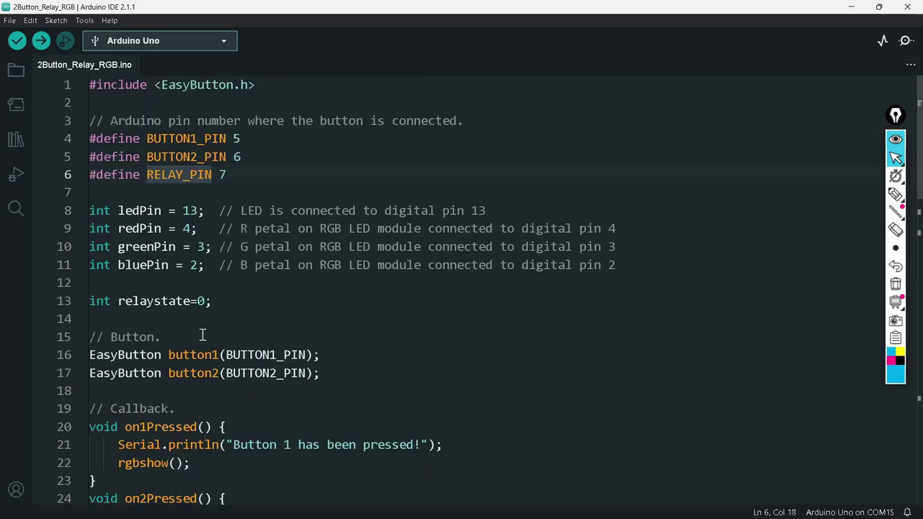
scroll(202, 334, "down", 3)
scroll(203, 335, "up", 3)
scroll(193, 288, "down", 13)
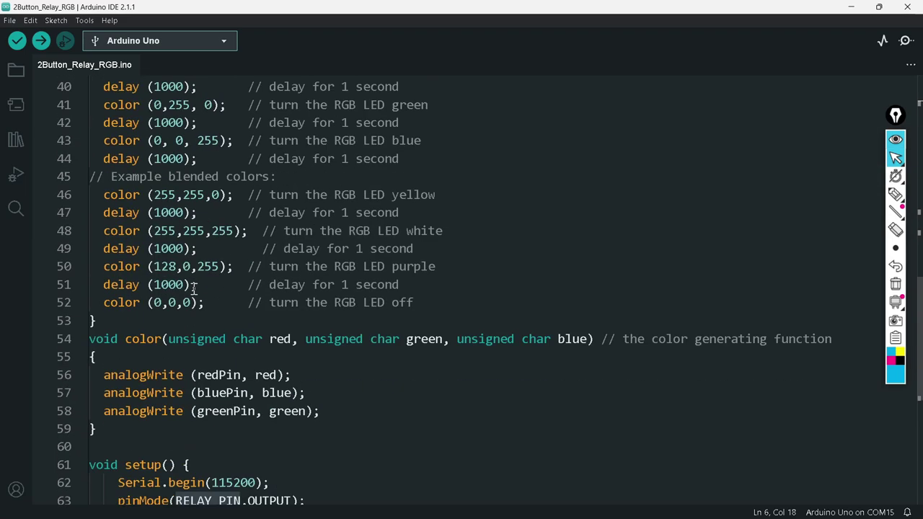
scroll(194, 288, "up", 6)
scroll(193, 288, "up", 7)
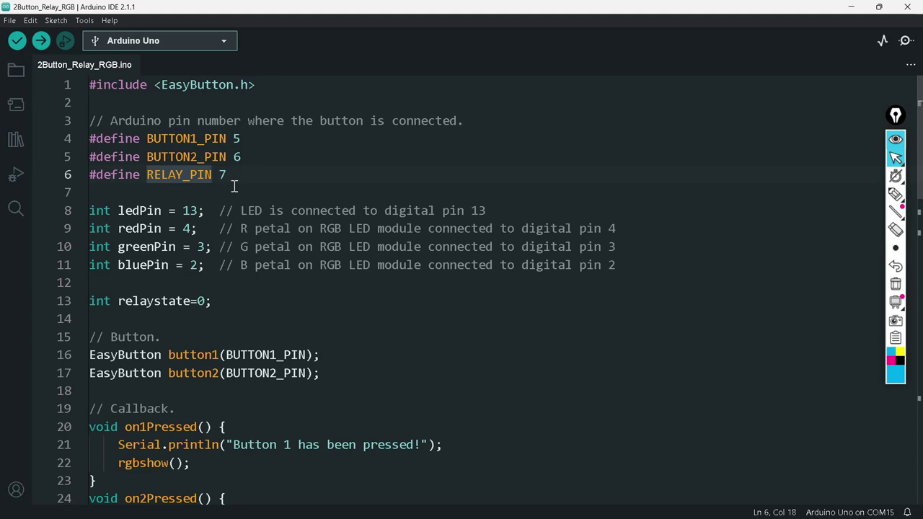
Review the relay pin definition and compile the 2Button_Relay_RGB sketch for the Arduino Uno
left_click(240, 175)
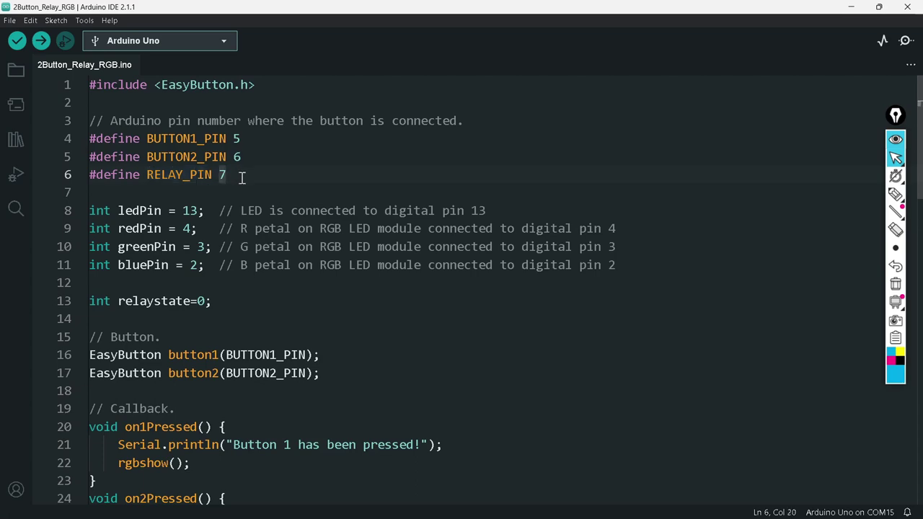
scroll(242, 176, "down", 2)
scroll(242, 190, "up", 2)
left_click(17, 40)
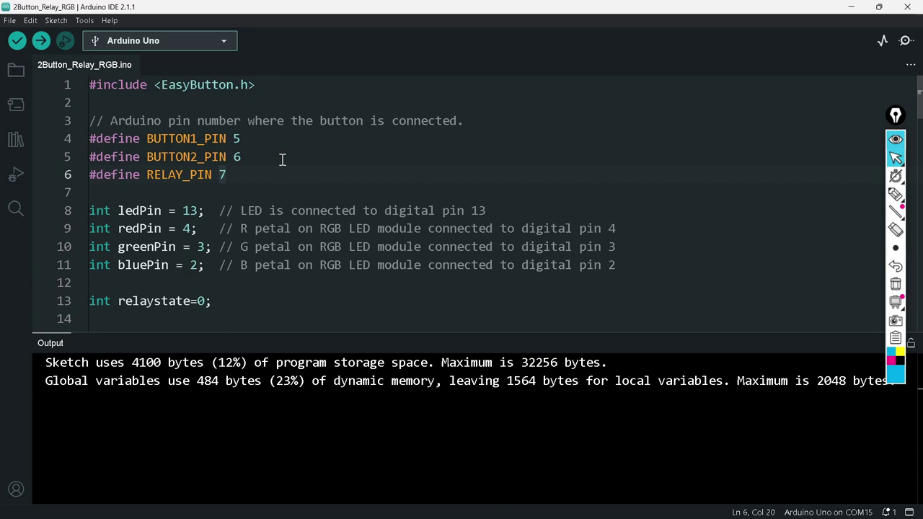
Create a new Arduino sketch
left_click(10, 22)
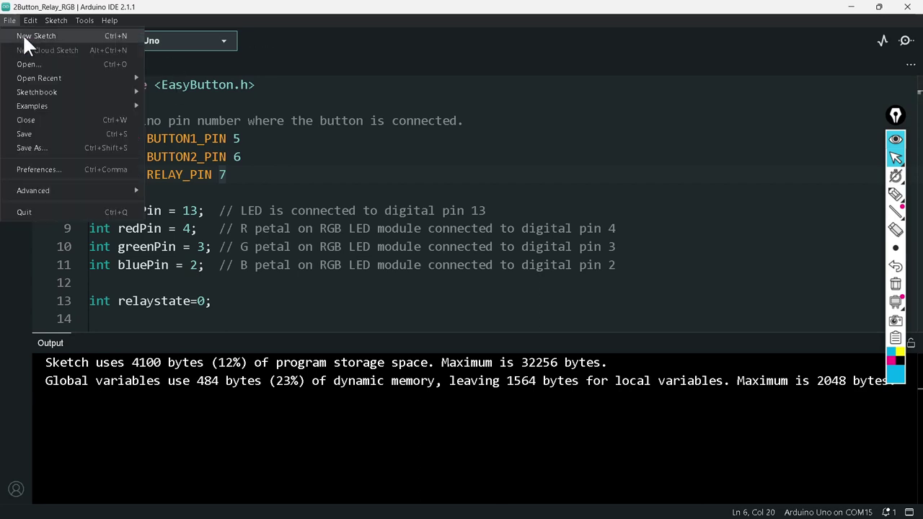
left_click(24, 38)
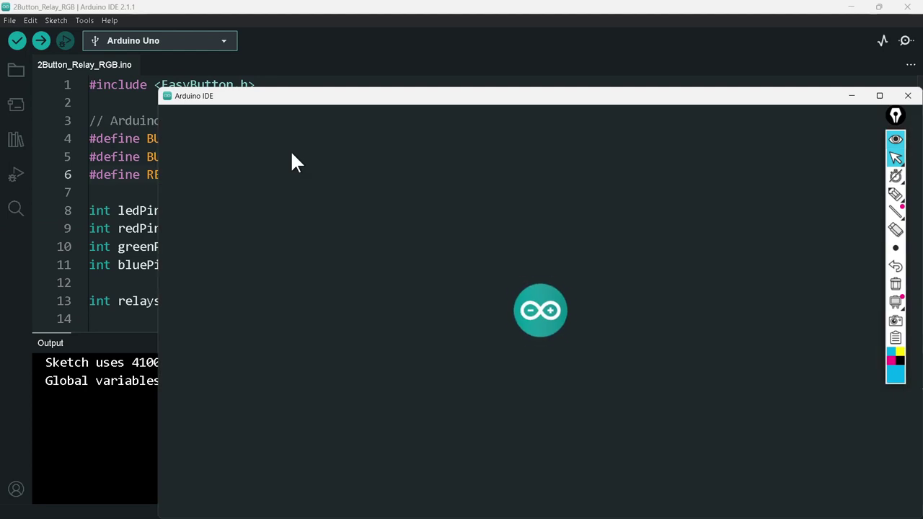